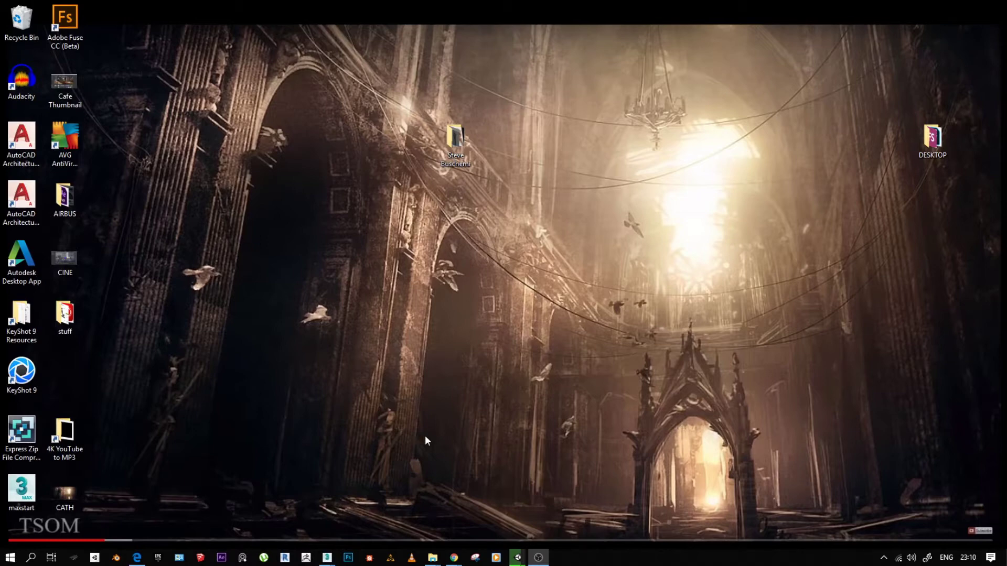
Show taskbar thumbnails of the five open Unity scene windows, from Hotel Lobby_01 to Beach Restaurant1.
click(517, 558)
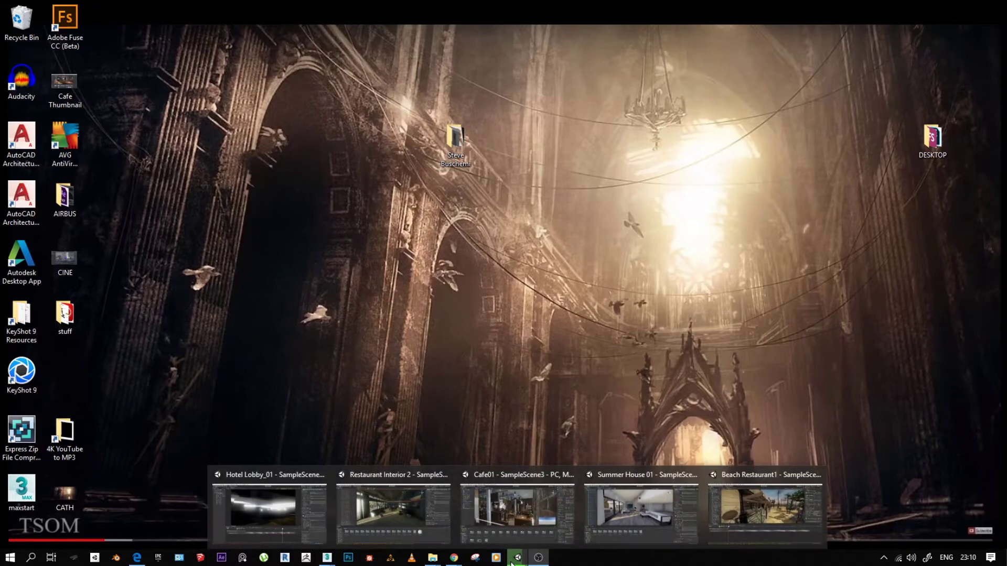
Bring Beach Restaurant1 forward, set the timeline playhead near 0:28, and collapse CINESCENE.
click(744, 511)
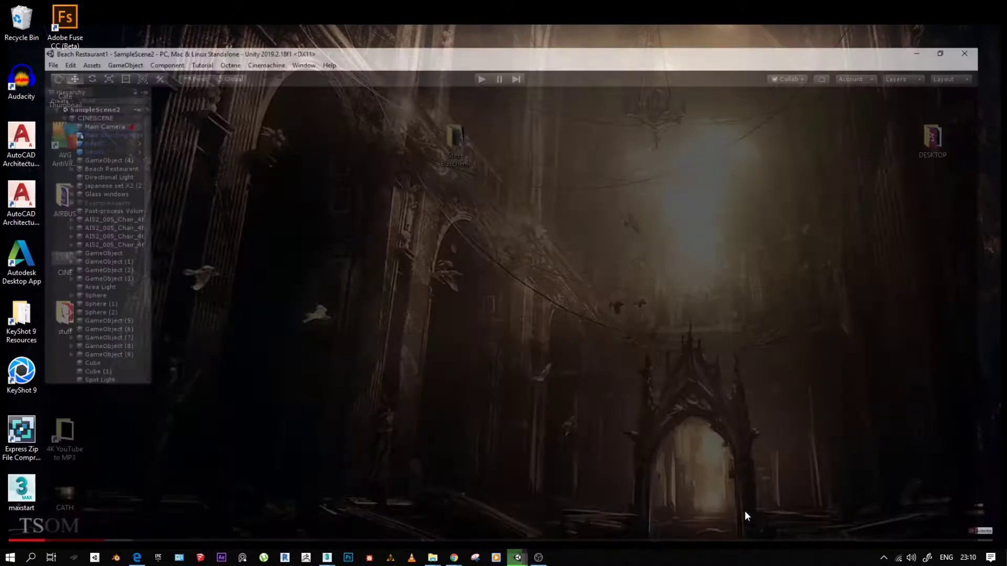
drag(187, 391, 191, 390)
click(21, 76)
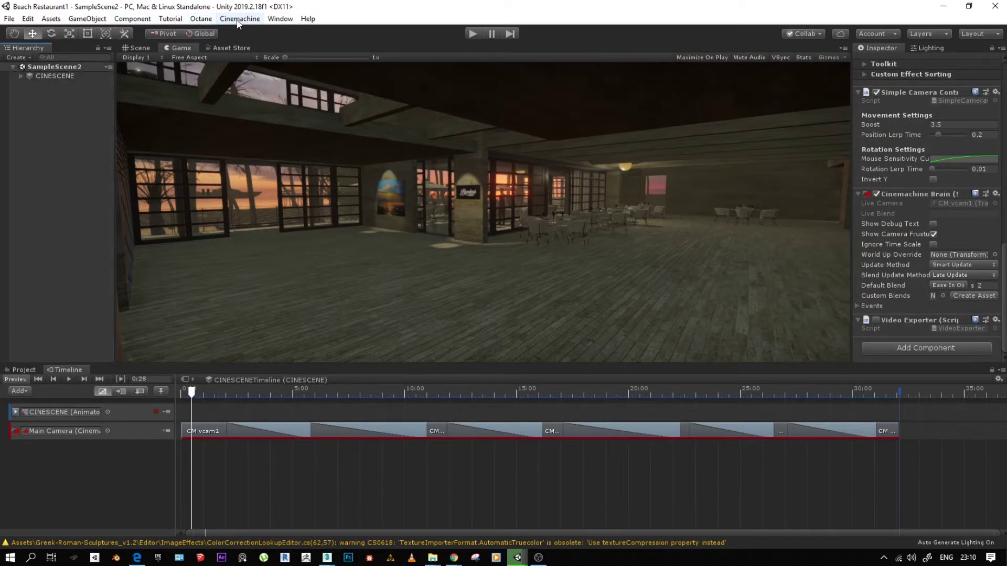
Scrub the timeline forward to the vcam2 shot and back, then enter Play mode.
click(278, 19)
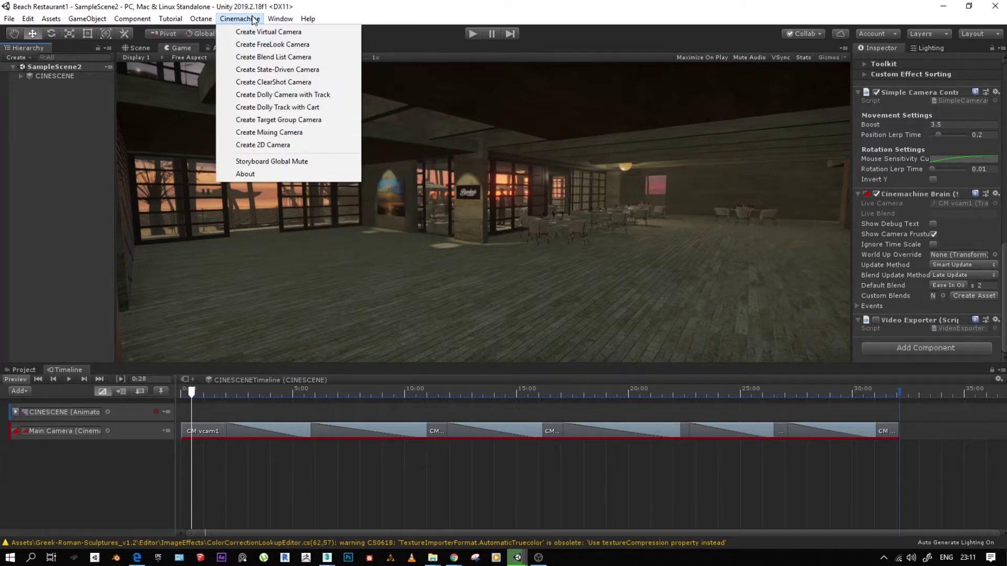
click(334, 11)
drag(192, 394, 902, 420)
drag(841, 429, 177, 438)
click(467, 37)
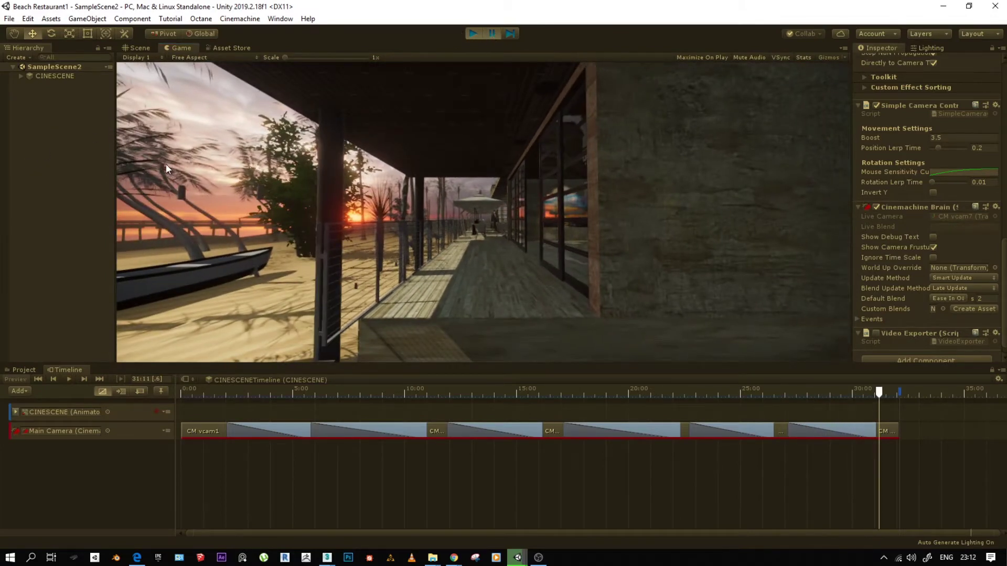
click(202, 19)
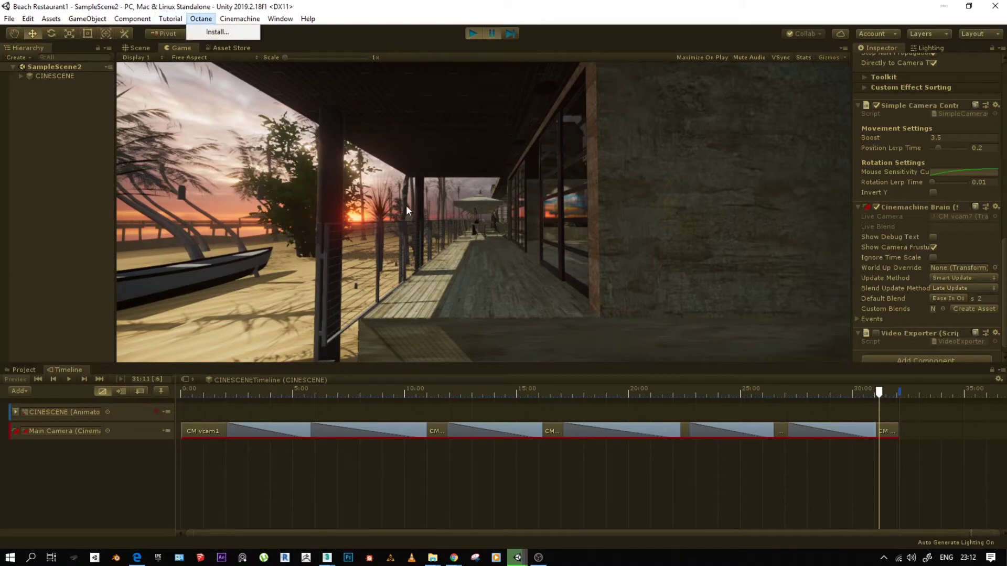
click(880, 333)
click(879, 333)
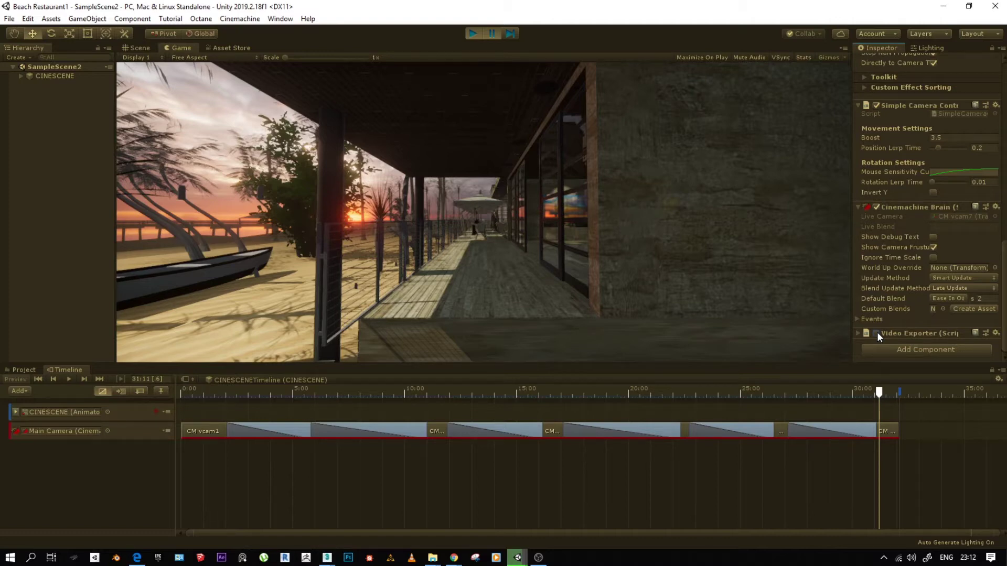
mouse_move(244, 395)
mouse_down()
mouse_move(173, 392)
mouse_move(439, 395)
mouse_move(229, 393)
mouse_up()
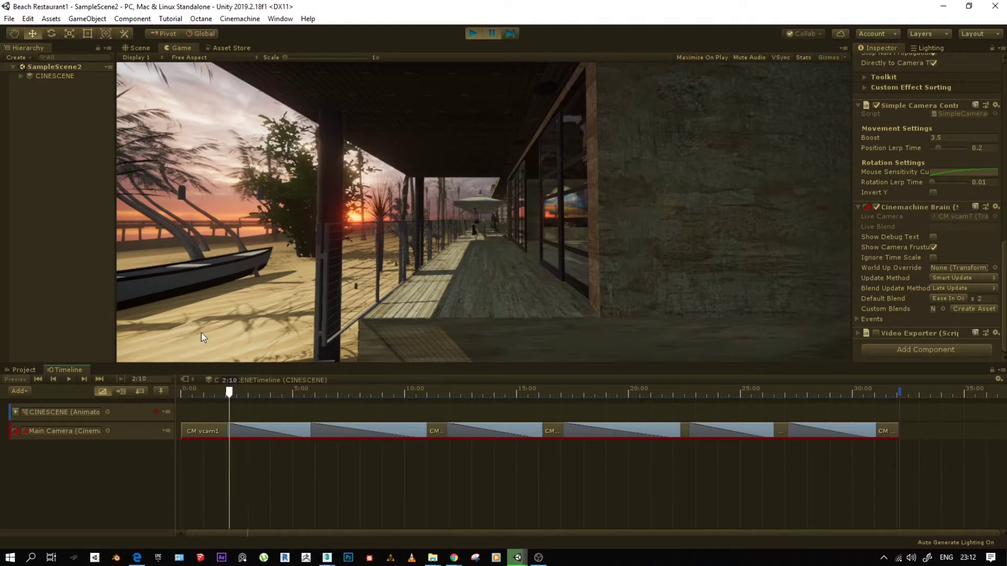
click(496, 33)
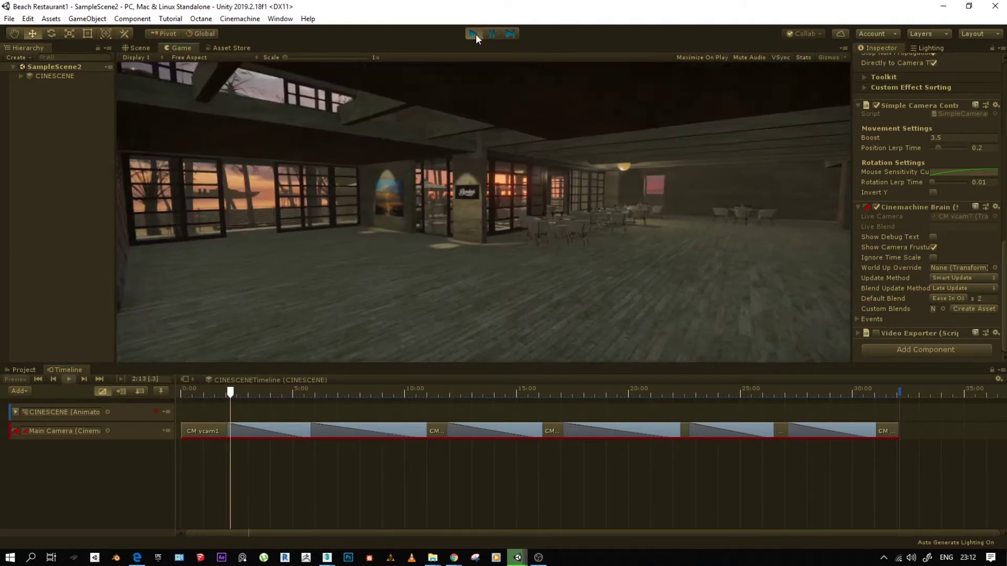
click(471, 33)
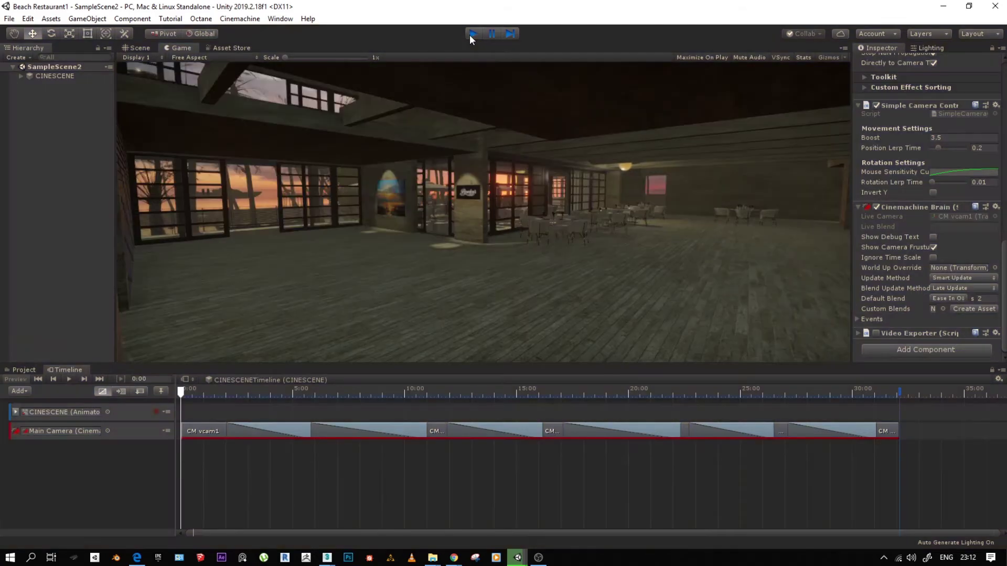
drag(226, 394, 736, 435)
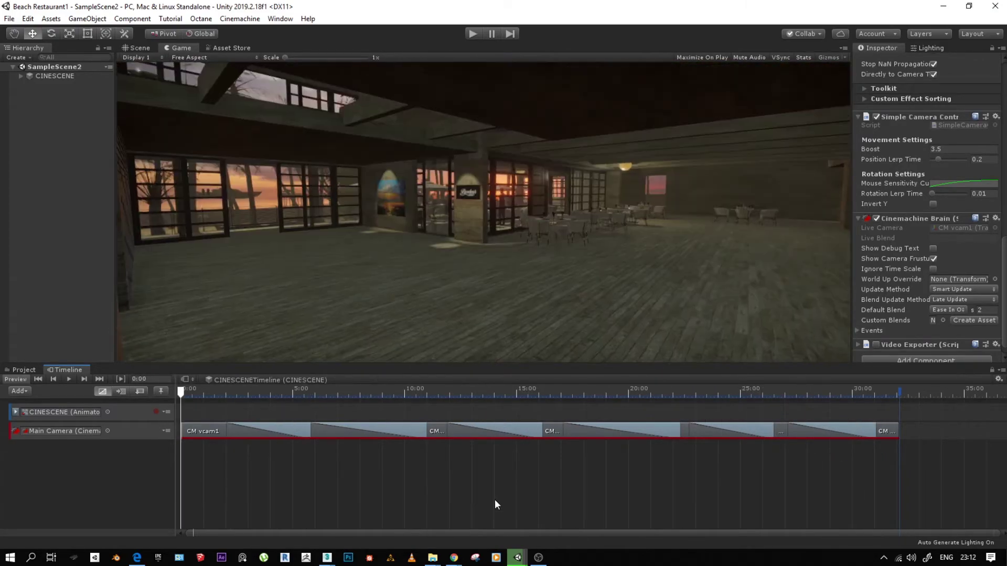
mouse_move(517, 557)
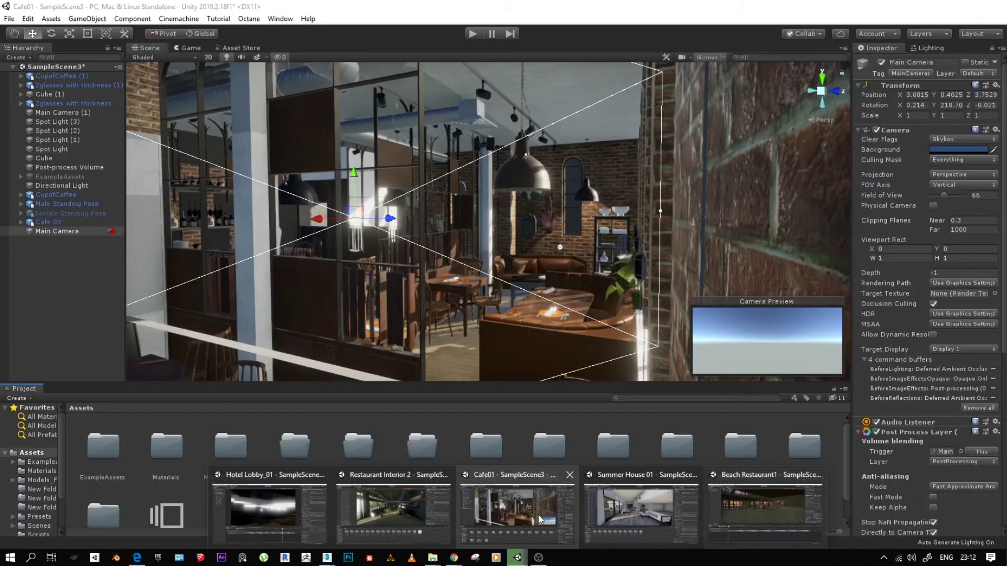
Switch to the Cafe01 project and frame the cafe interior to reveal the standing waiter.
click(532, 511)
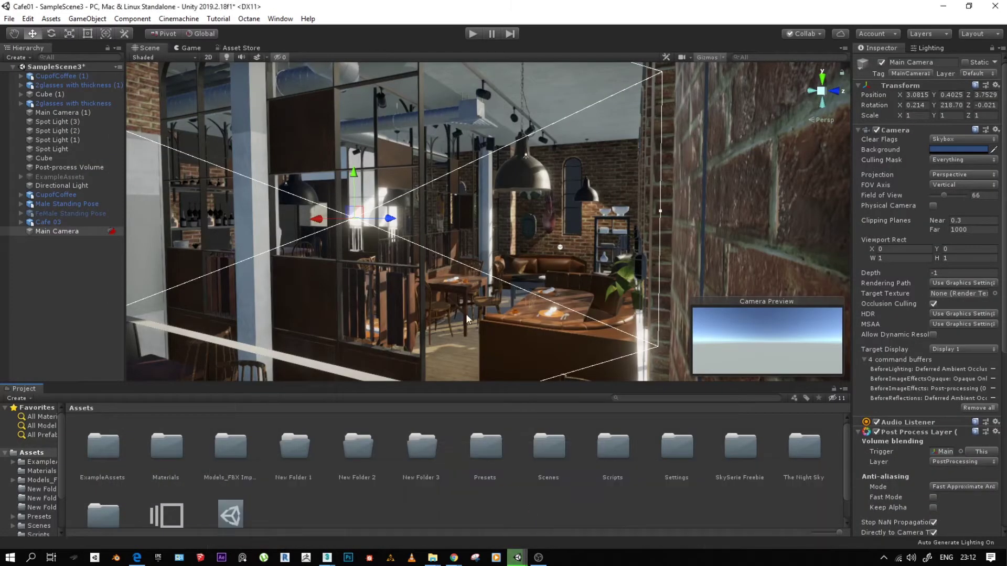
right_drag(387, 272, 424, 276)
scroll(425, 276, up, 10)
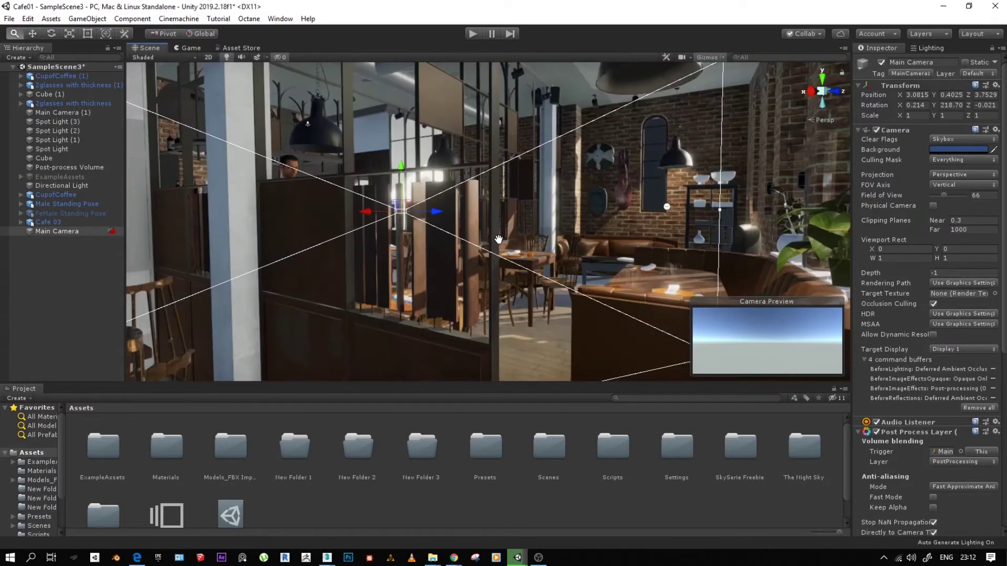
right_drag(498, 239, 477, 257)
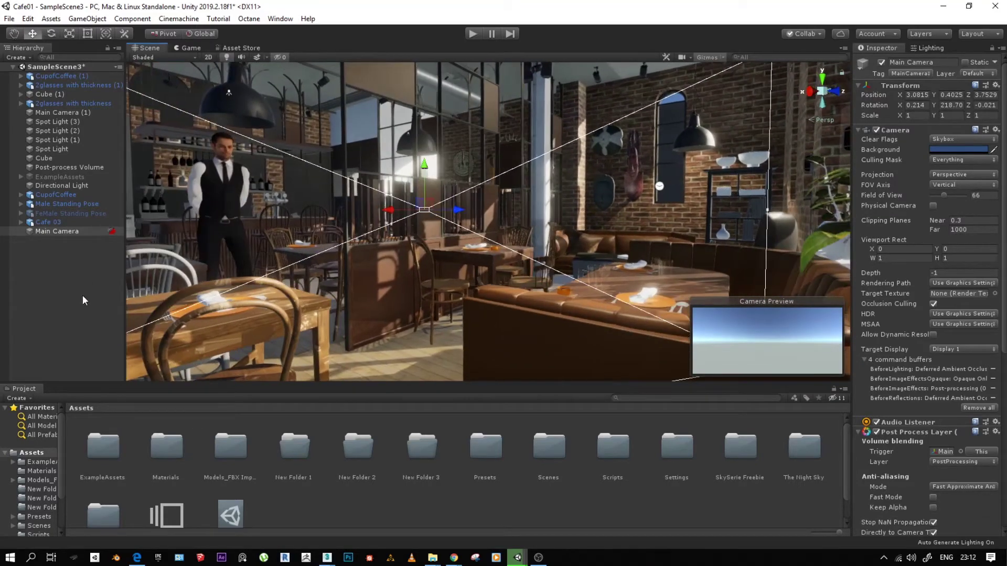
Browse the Cinemachine and Help menus, then bring up the GameObject creation menu.
click(178, 19)
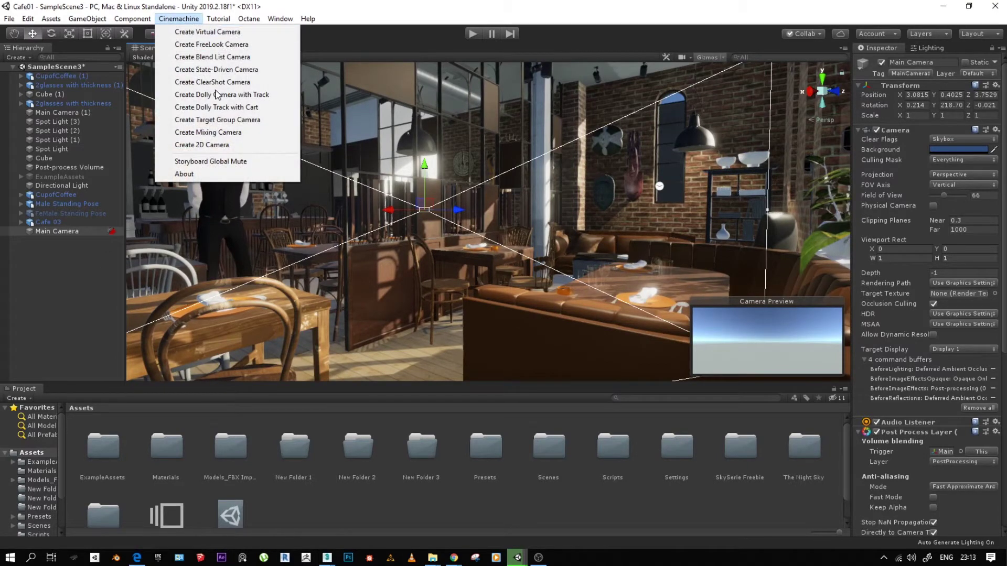
click(308, 18)
click(334, 16)
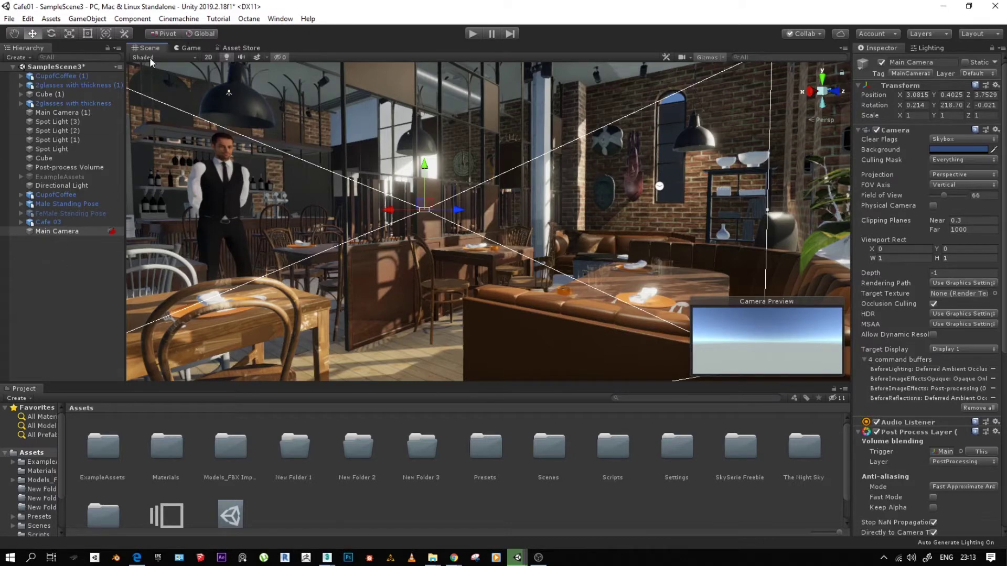
click(134, 19)
mouse_move(87, 18)
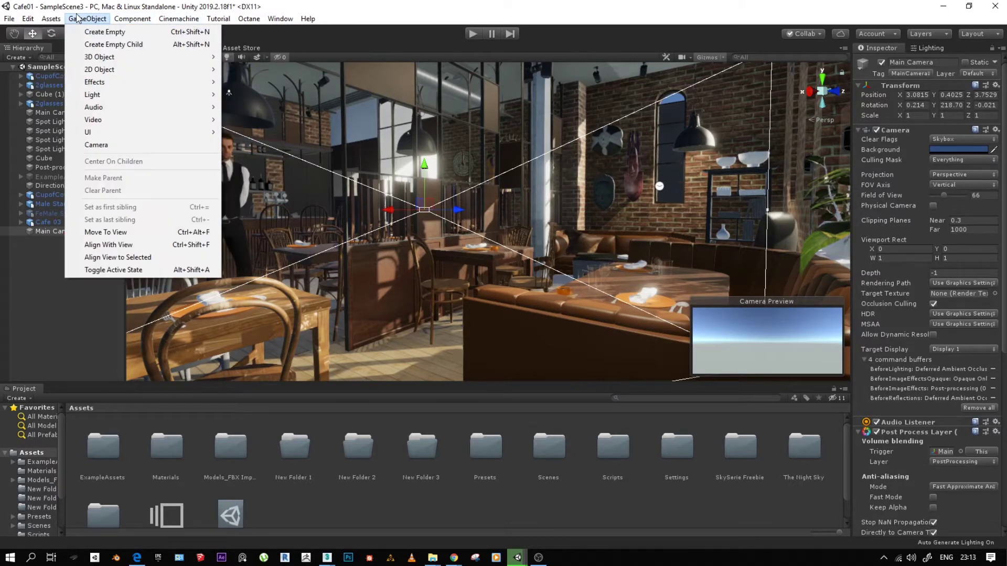
Create an empty GameObject named 'CINE SCENE'.
click(100, 32)
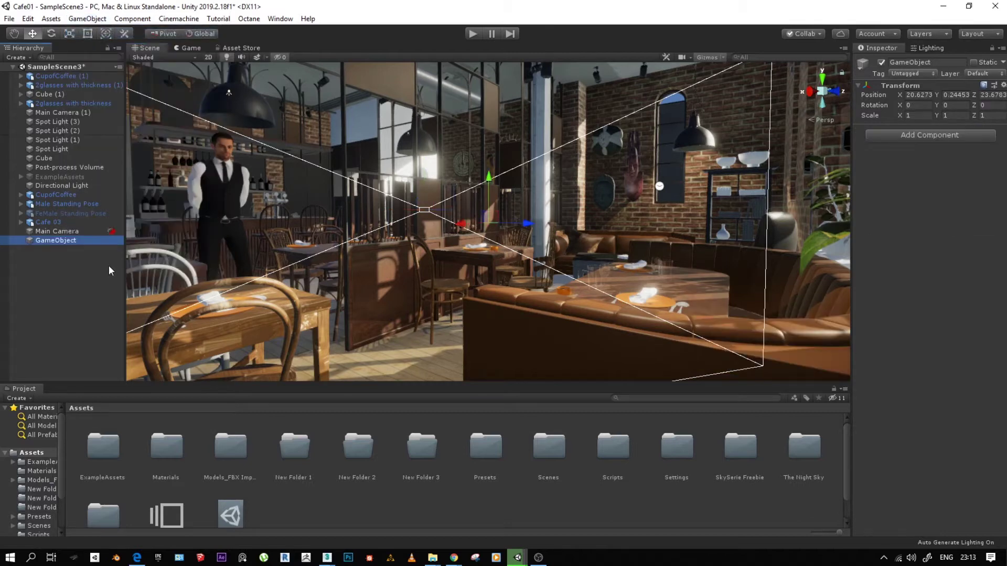
click(65, 241)
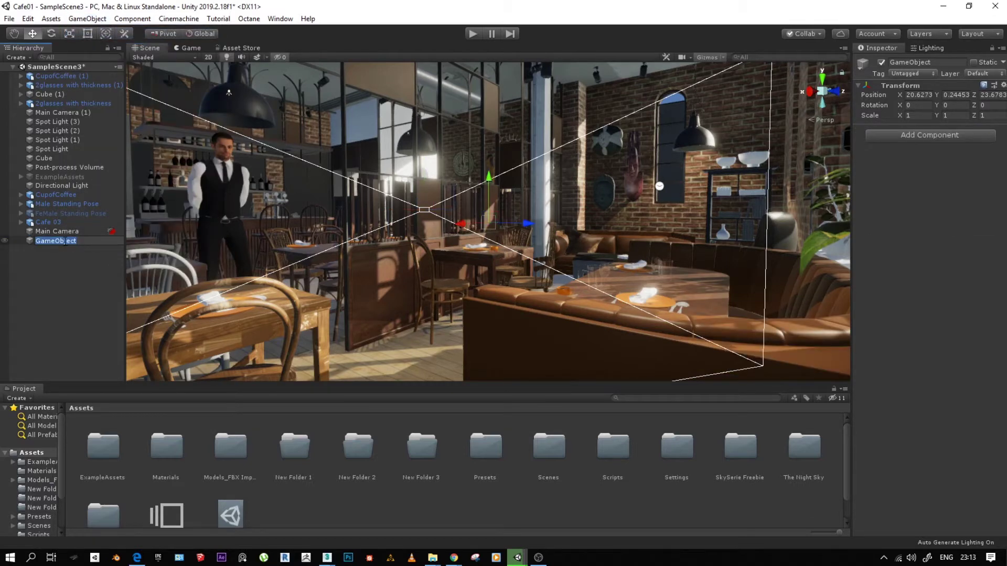
text(CINE C)
key(BackSpace)
text(SCENE)
key(Return)
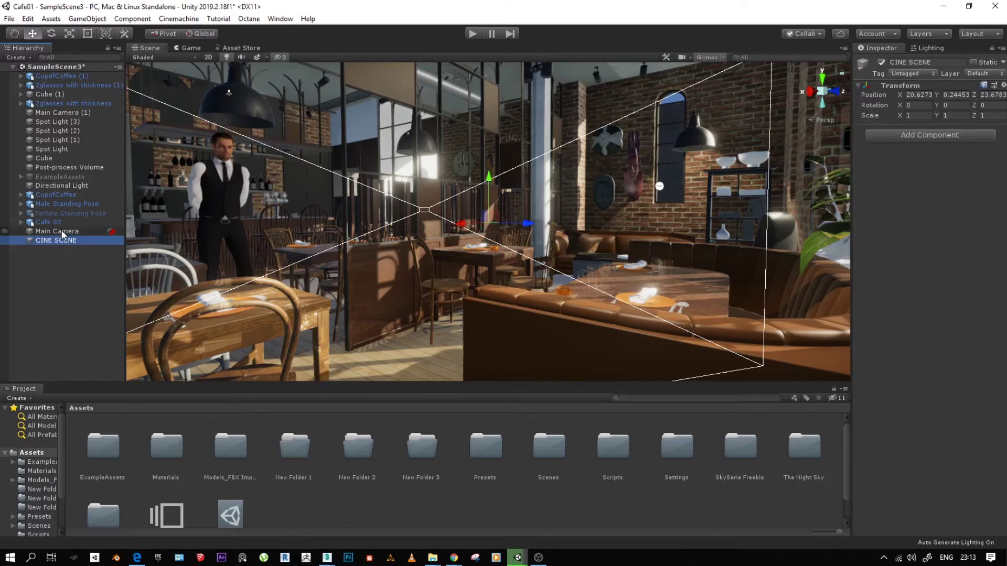
Parent every object from Main Camera to Cafe 03 under CINE SCENE and collapse it.
drag(61, 231, 46, 72)
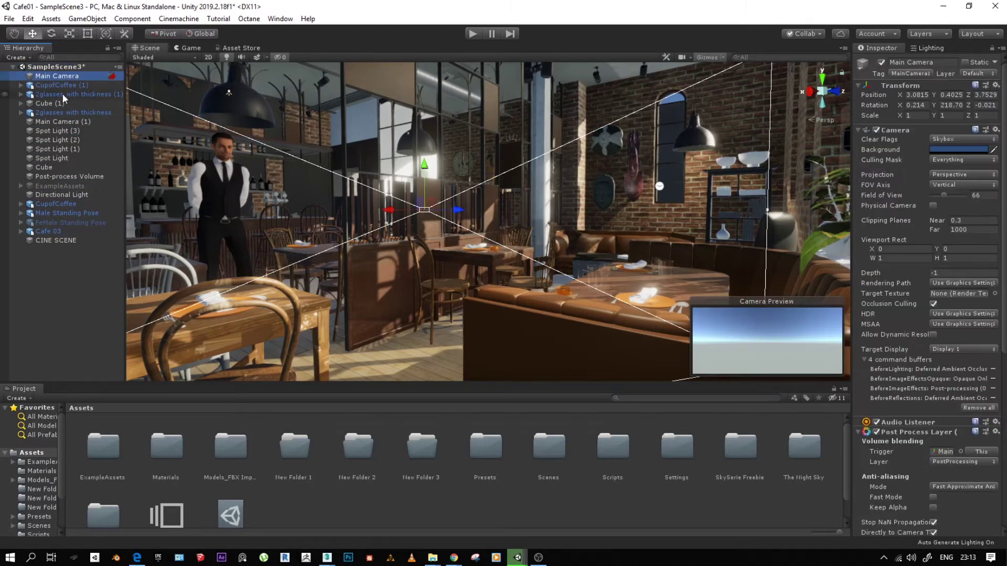
shift+click(56, 230)
drag(55, 77, 52, 240)
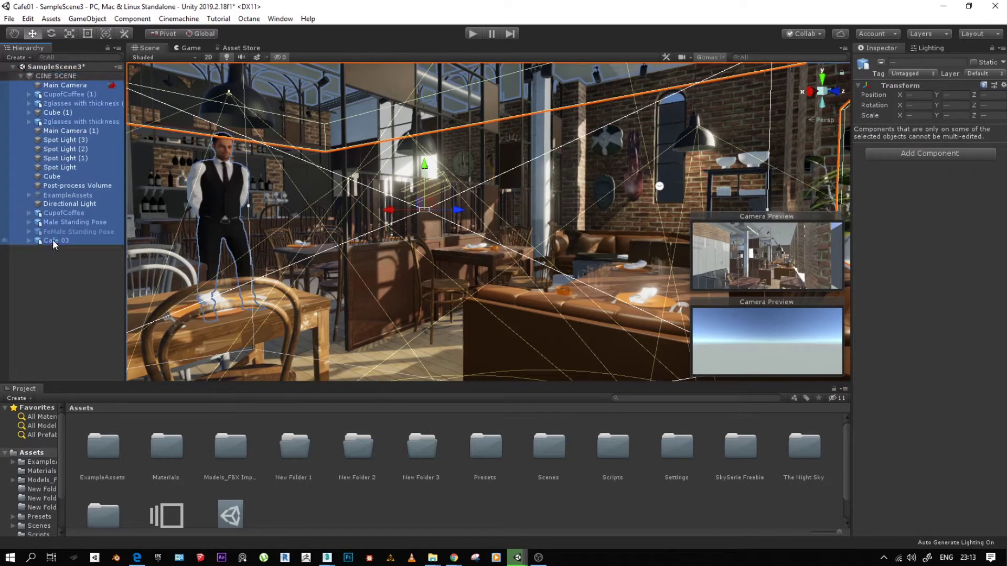
click(21, 76)
click(46, 76)
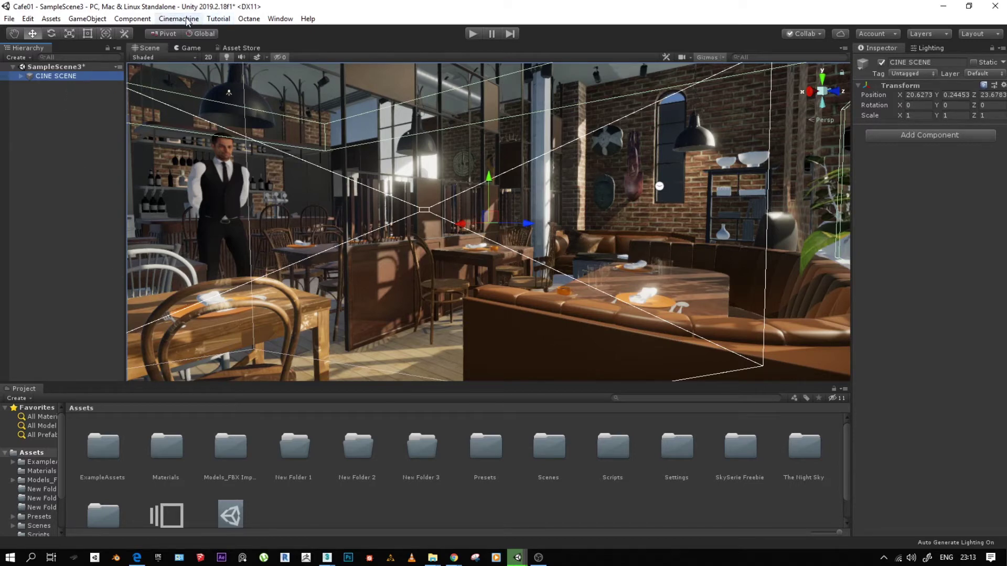
click(272, 19)
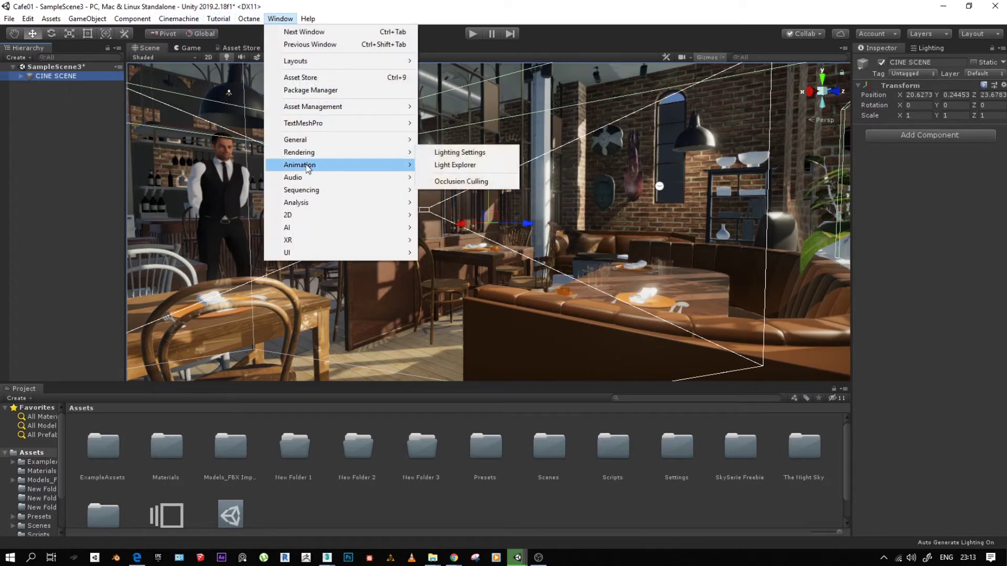
Dock the Timeline at the bottom and save a new 'CINE SCENE 2 Timeline' asset for CINE SCENE.
mouse_move(318, 192)
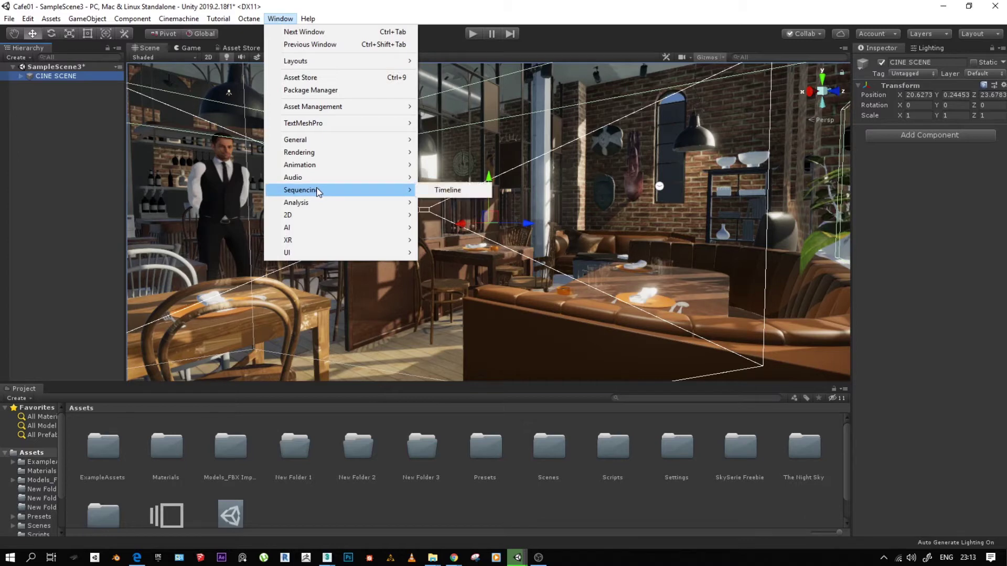
click(450, 191)
drag(278, 49, 70, 388)
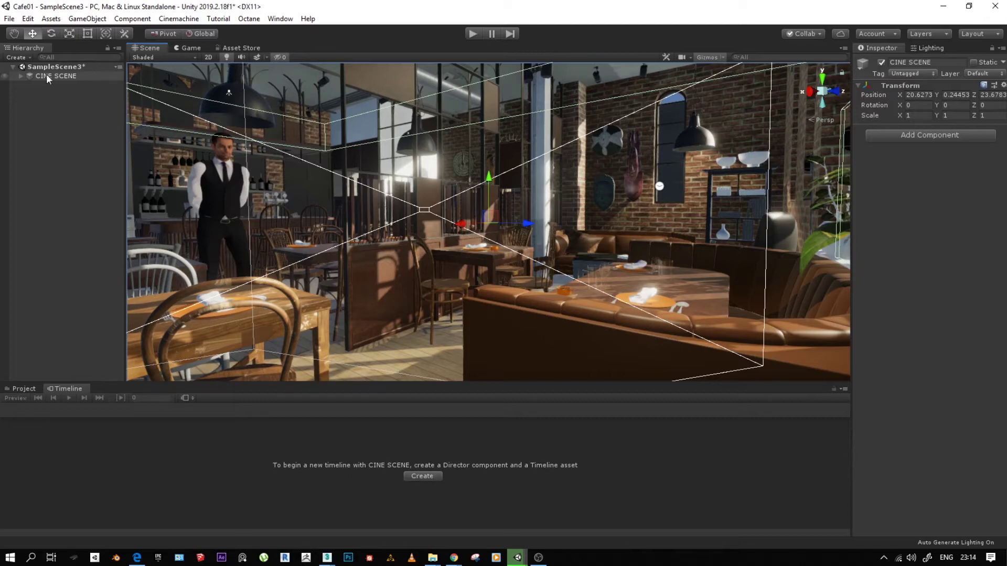
click(422, 476)
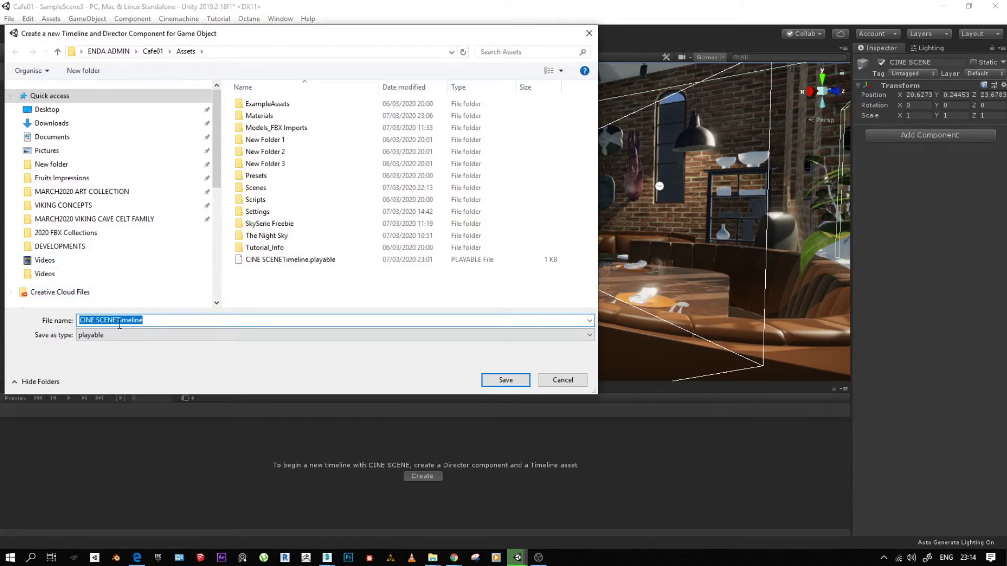
click(117, 320)
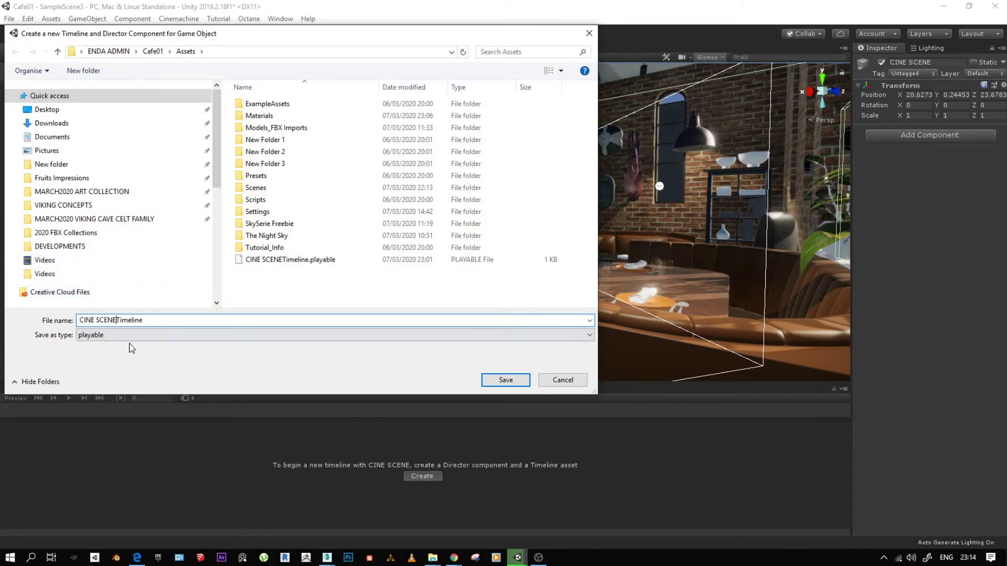
text(2)
click(504, 380)
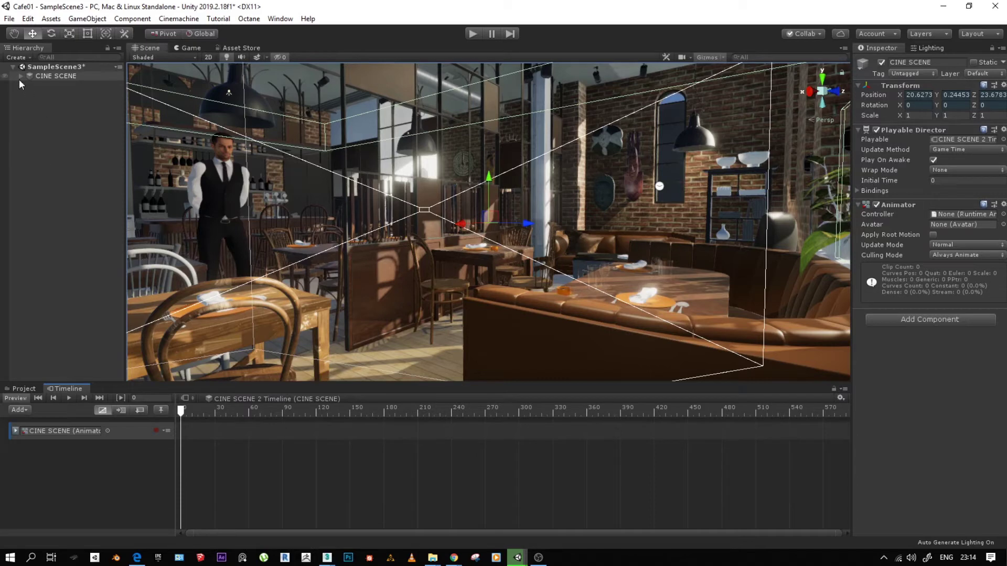
Add a Cinemachine track to the timeline and bind the Main Camera to it.
right_click(77, 499)
right_click(47, 476)
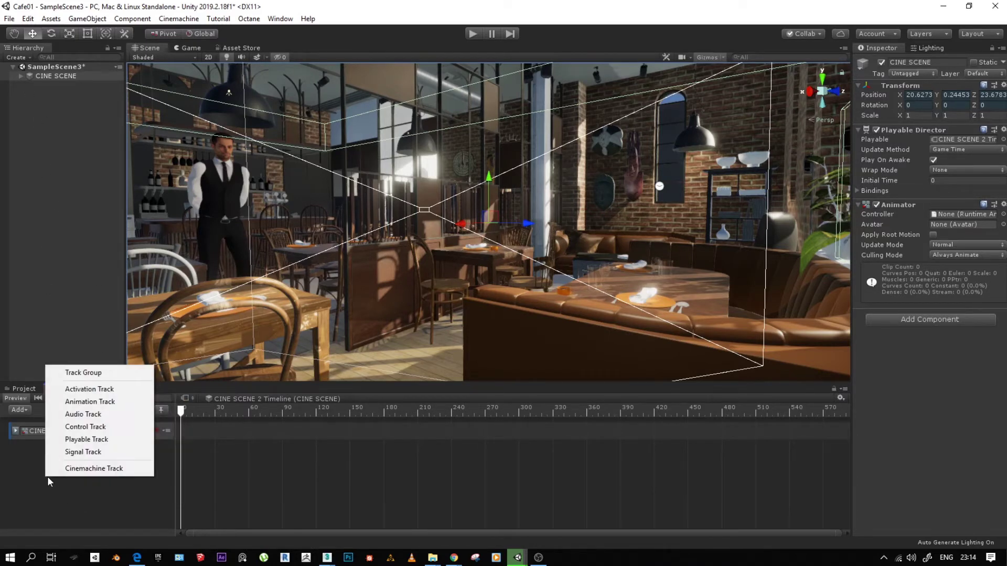
click(77, 470)
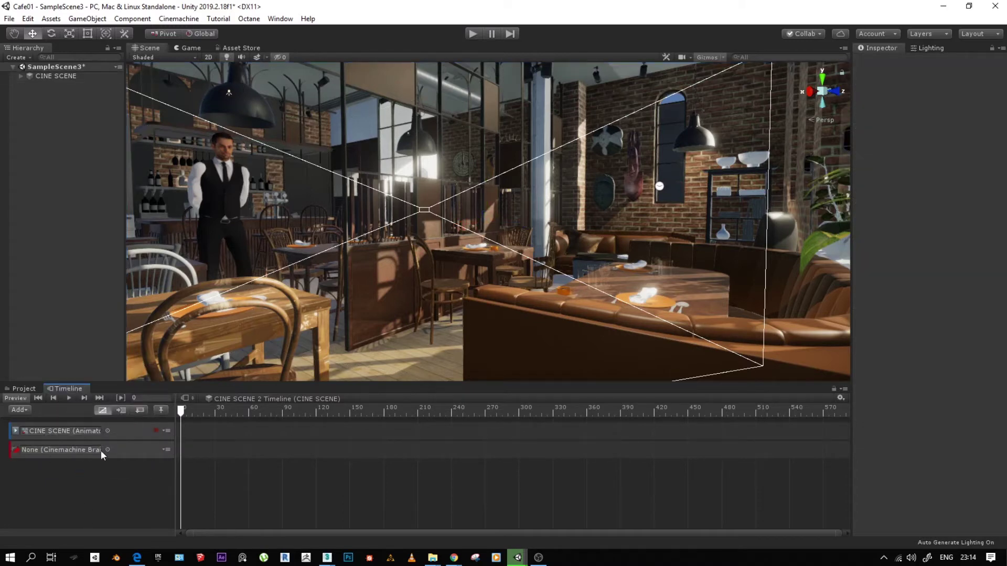
click(20, 75)
click(71, 84)
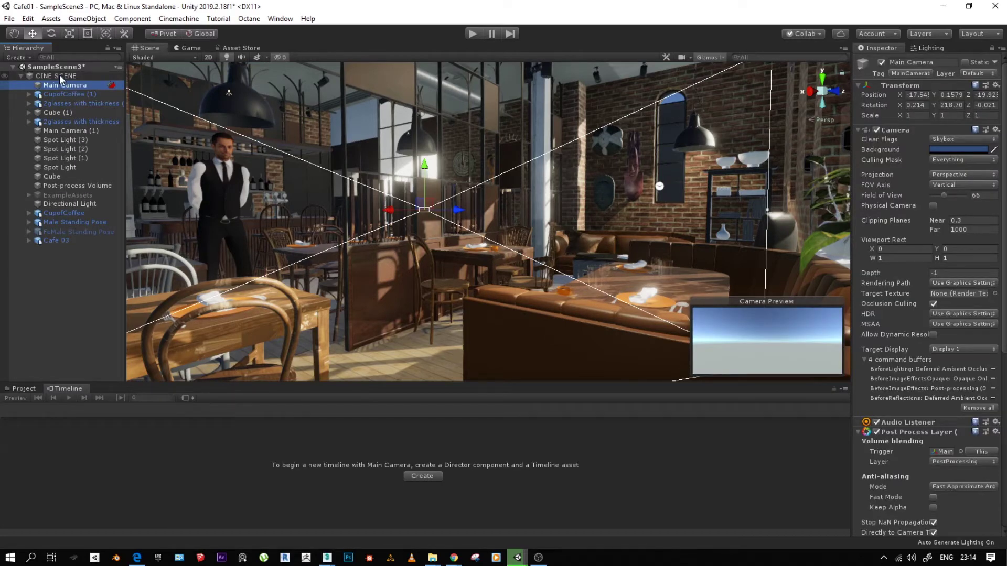
click(59, 76)
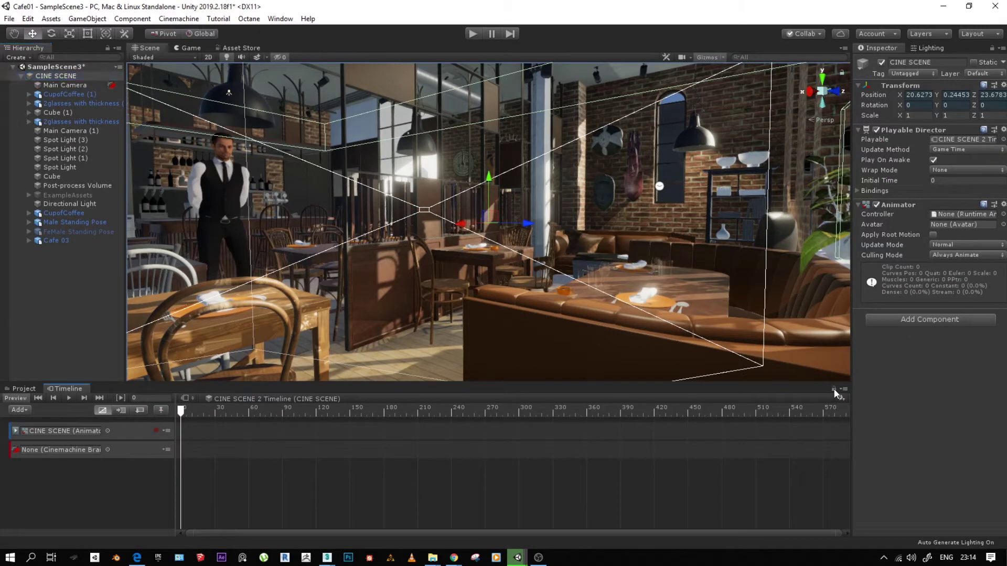
click(63, 85)
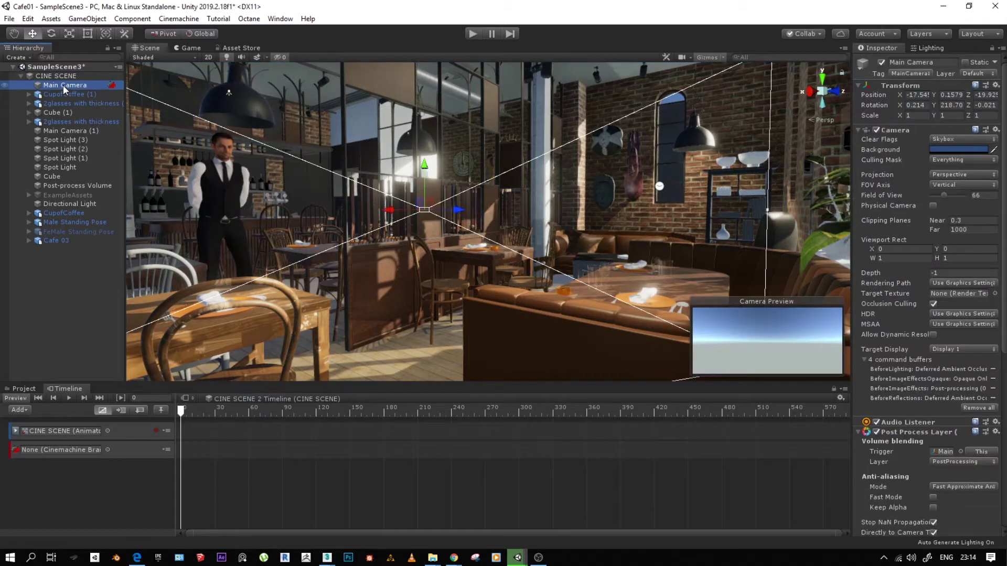
drag(60, 85, 66, 450)
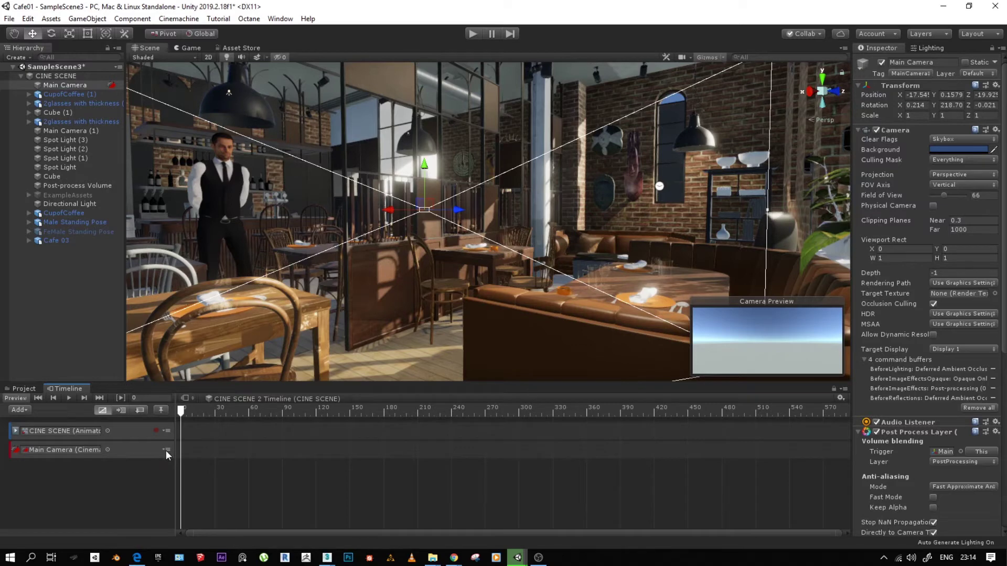
Add a Cinemachine shot to the Main Camera track, driven by a new CM vcam1.
right_click(195, 451)
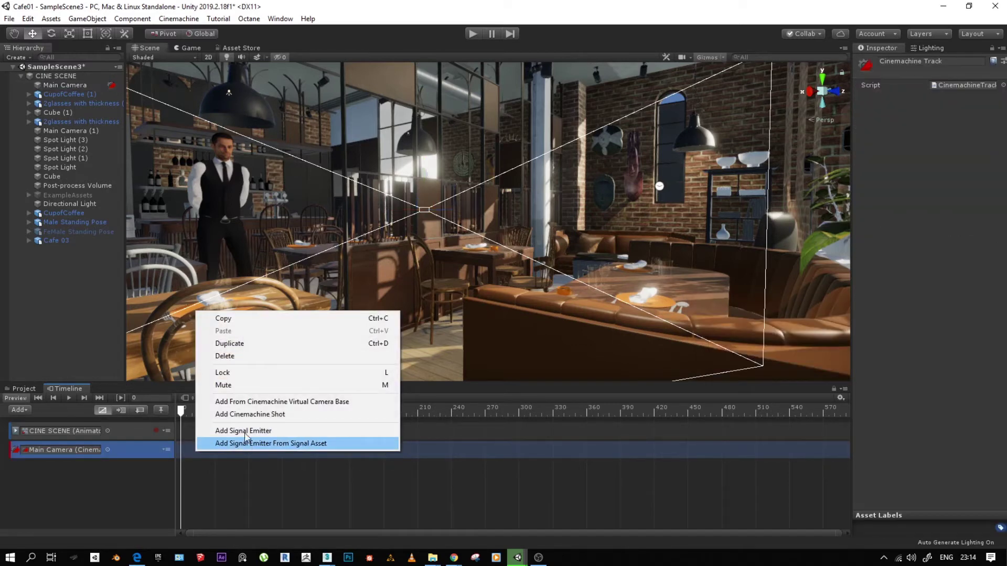
click(242, 414)
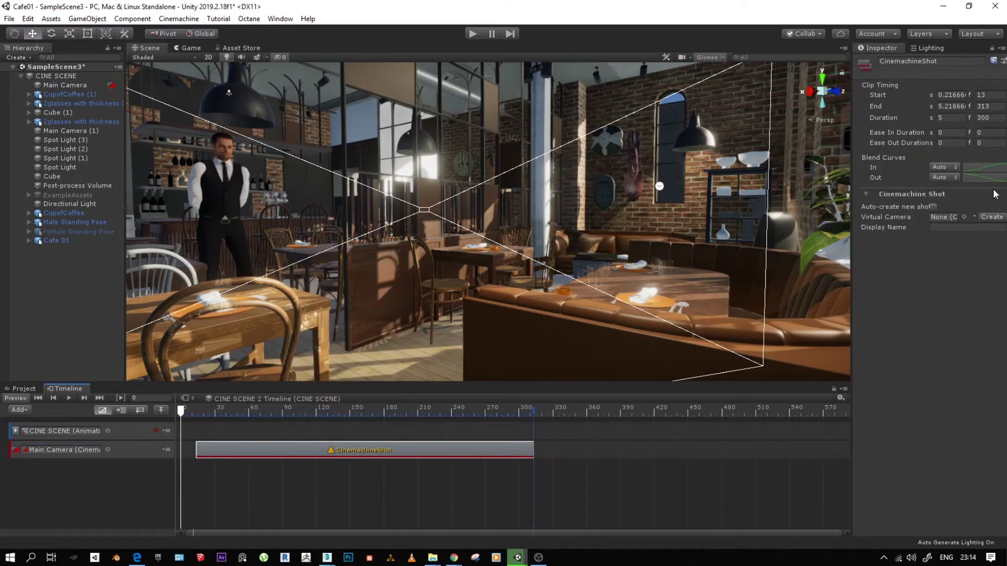
click(992, 216)
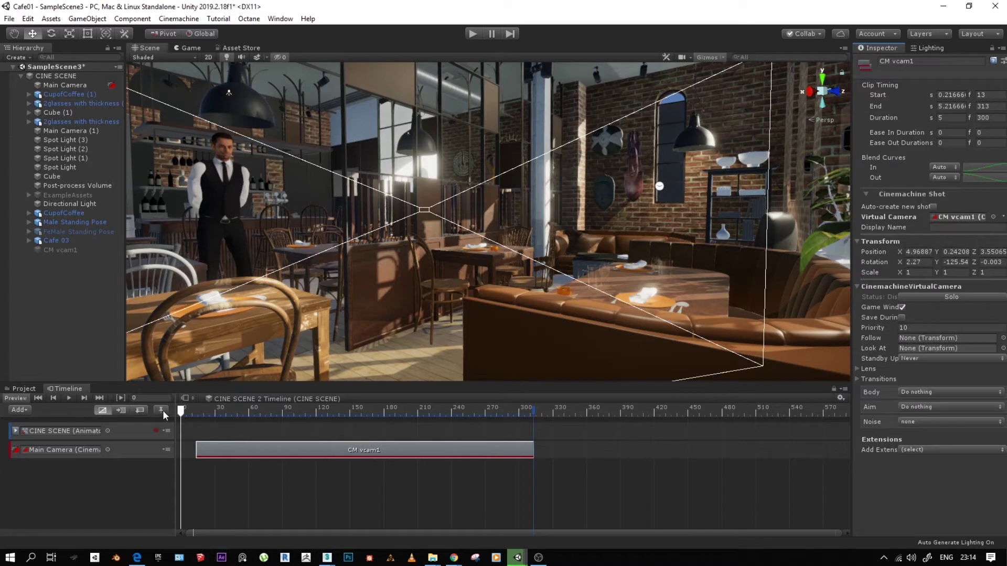
click(56, 250)
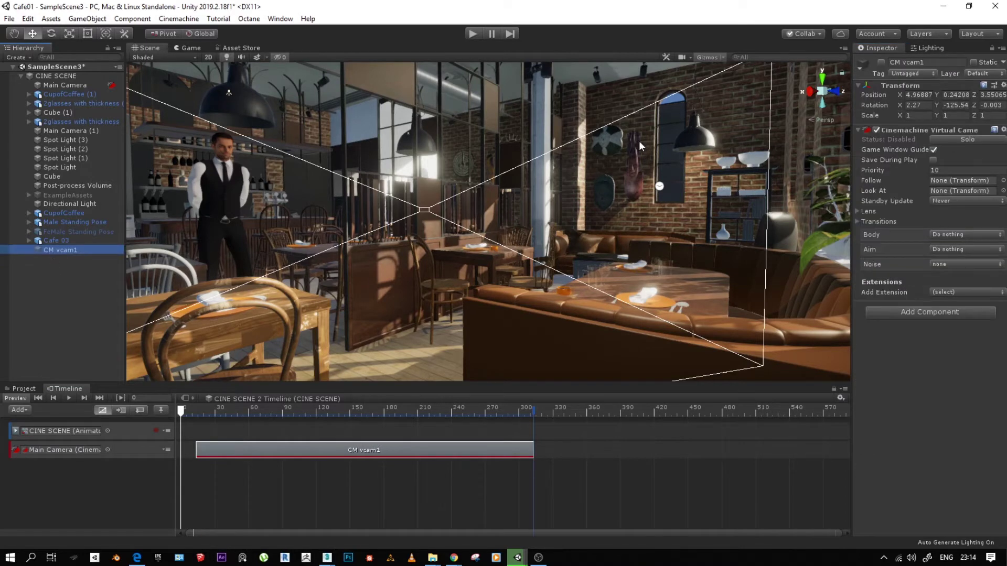
Enable CM vcam1, move its shot to start at frame 0, and show the ruler in seconds.
click(881, 62)
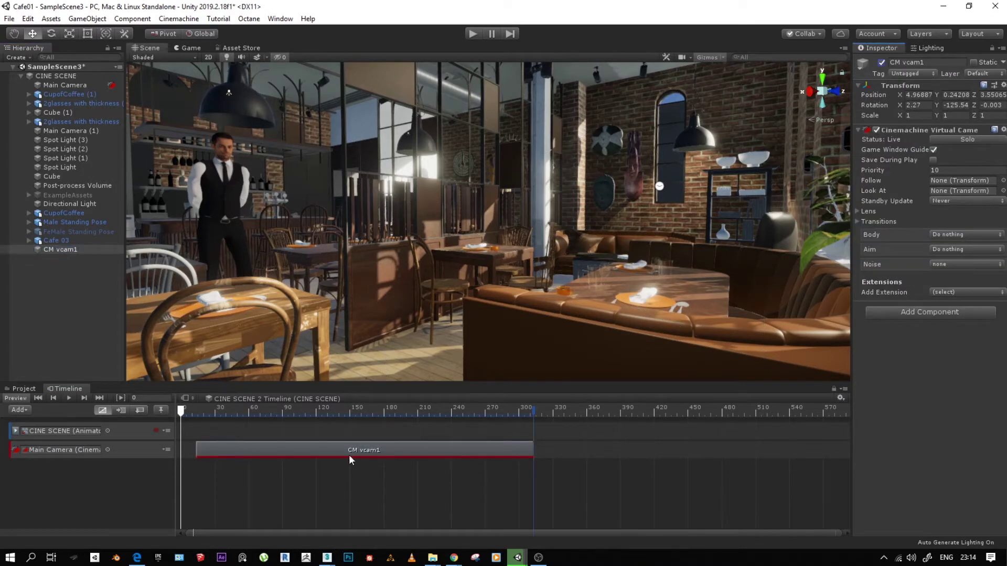
drag(351, 460, 323, 449)
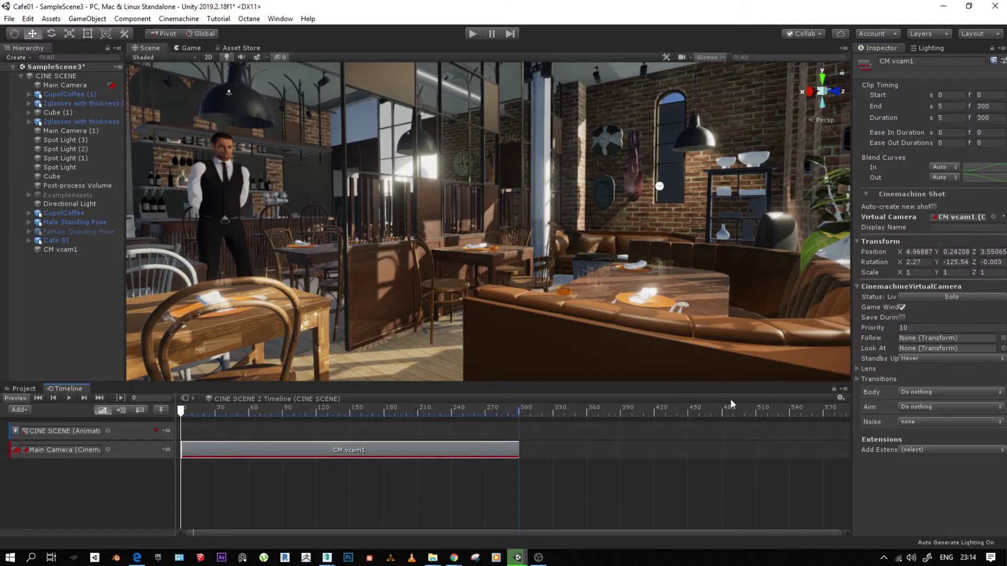
click(845, 389)
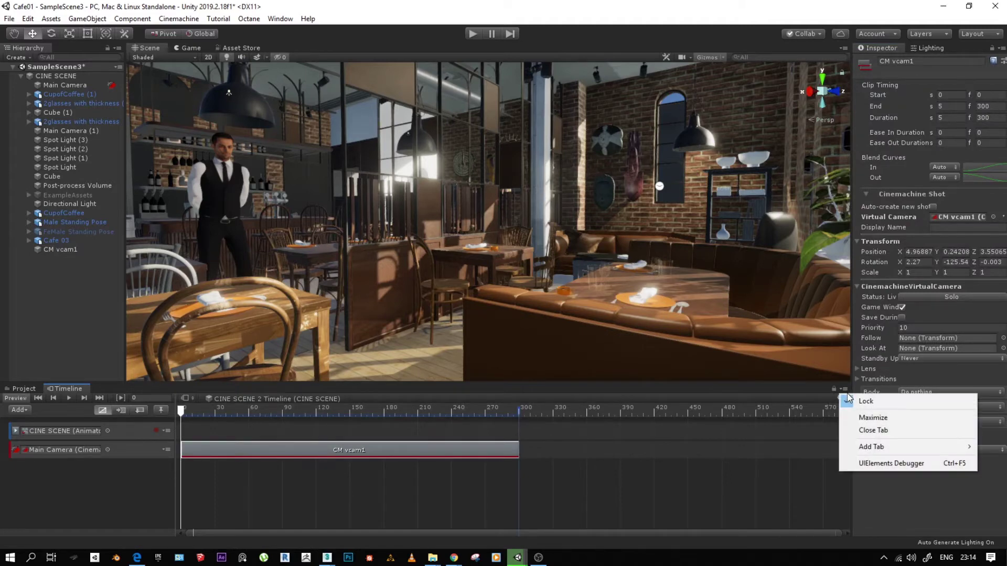
click(810, 398)
click(840, 400)
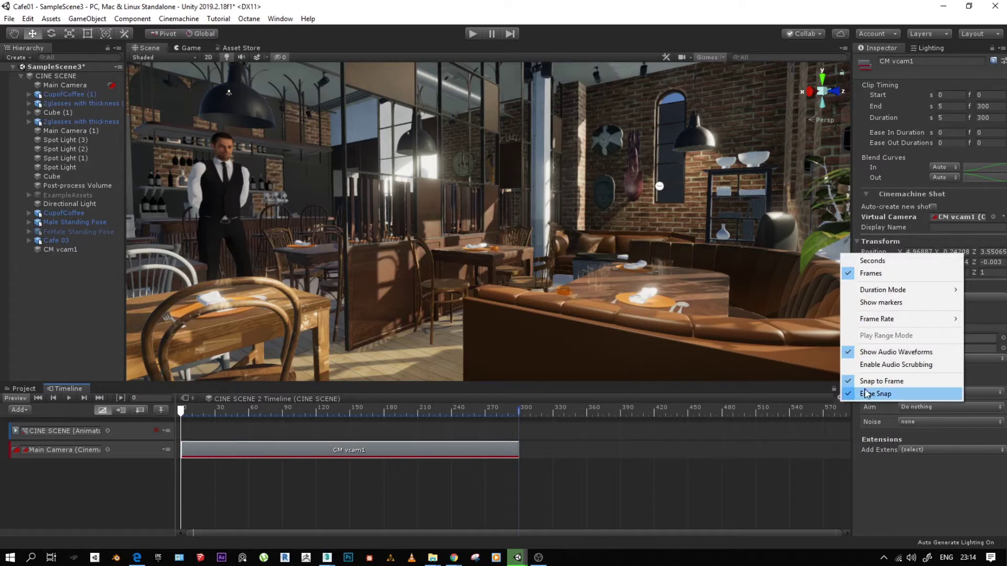
click(870, 260)
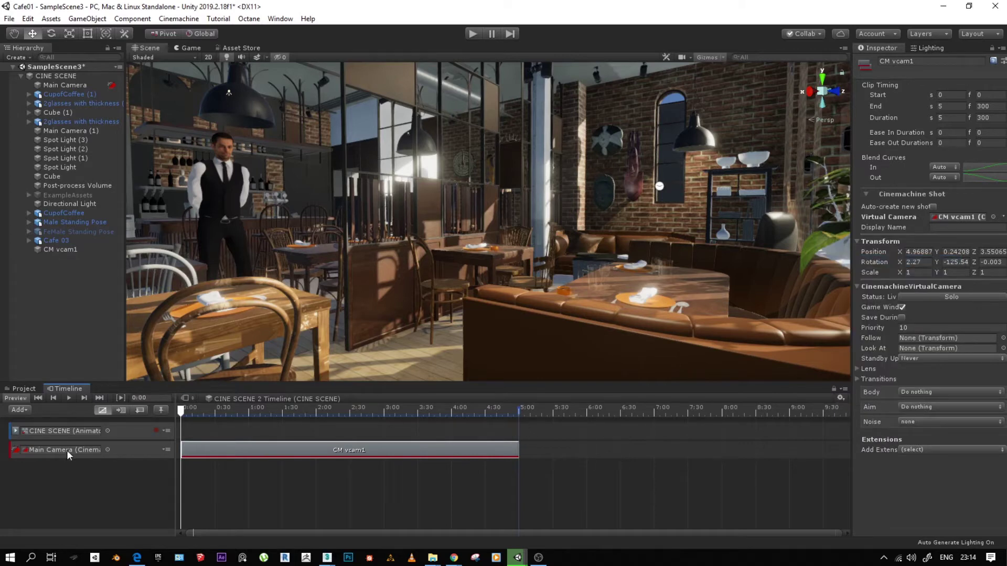
right_click(590, 452)
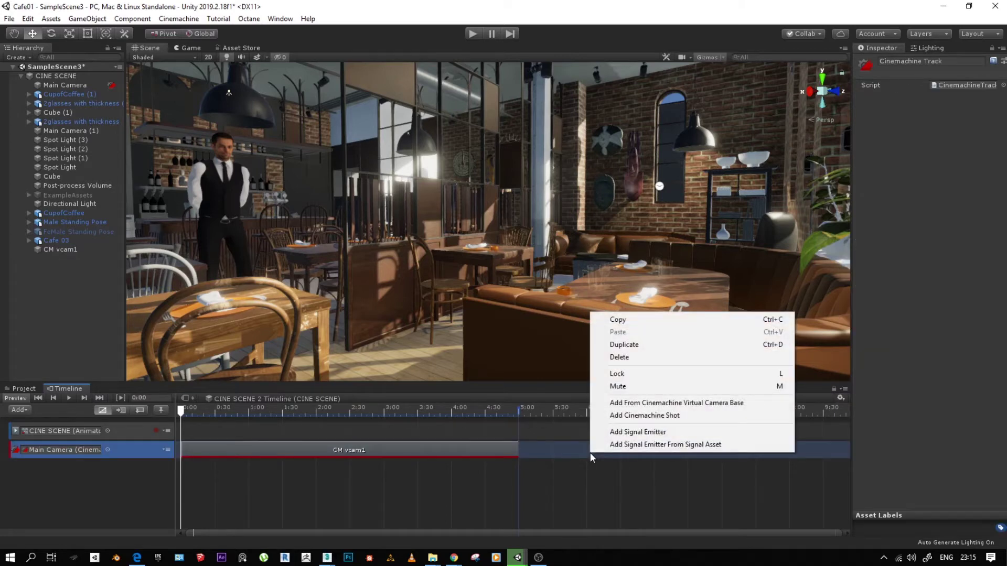
Add a CM vcam2 shot spanning 5–10 seconds, placed right after the CM vcam1 shot.
click(603, 412)
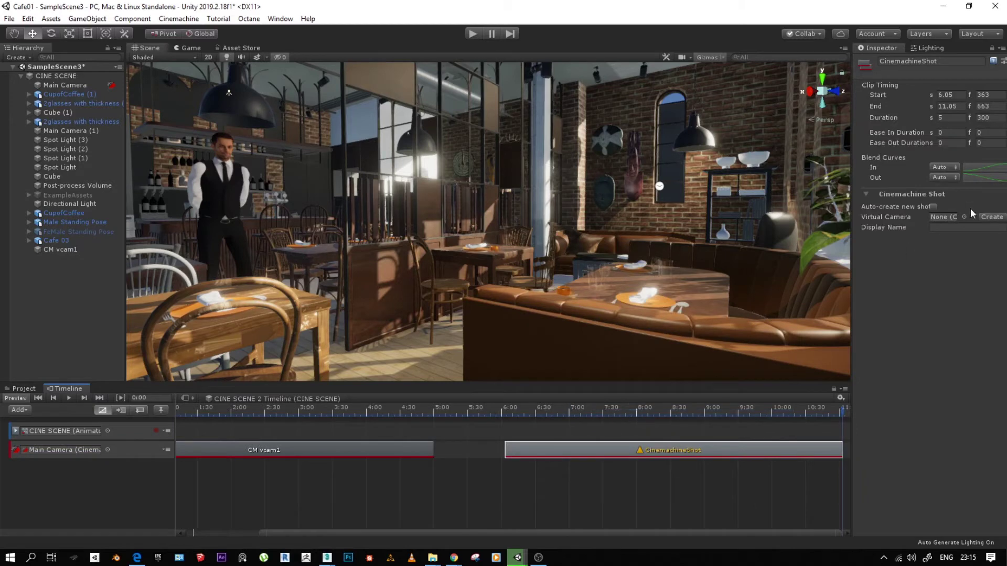
click(991, 217)
drag(662, 450, 580, 441)
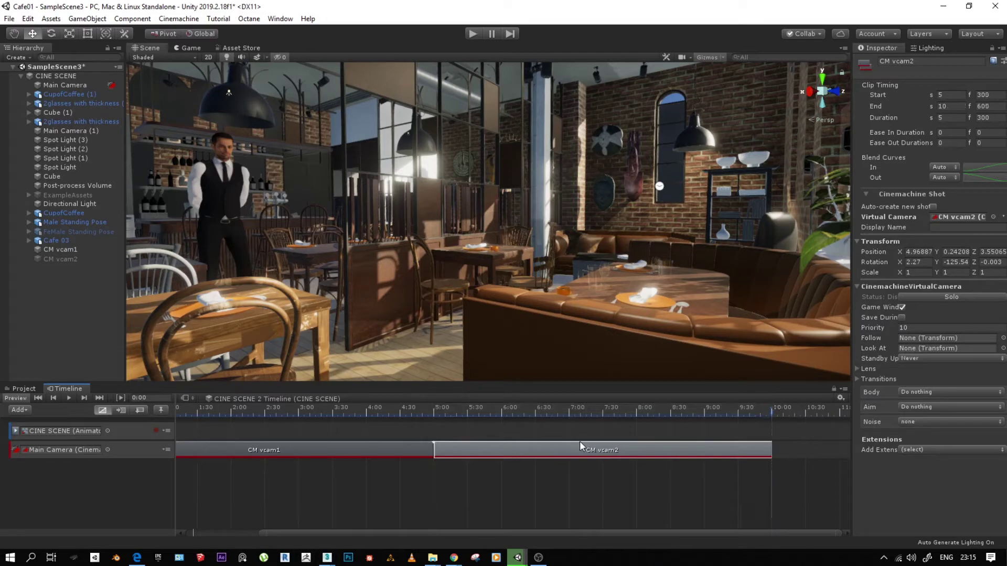
click(291, 451)
click(58, 259)
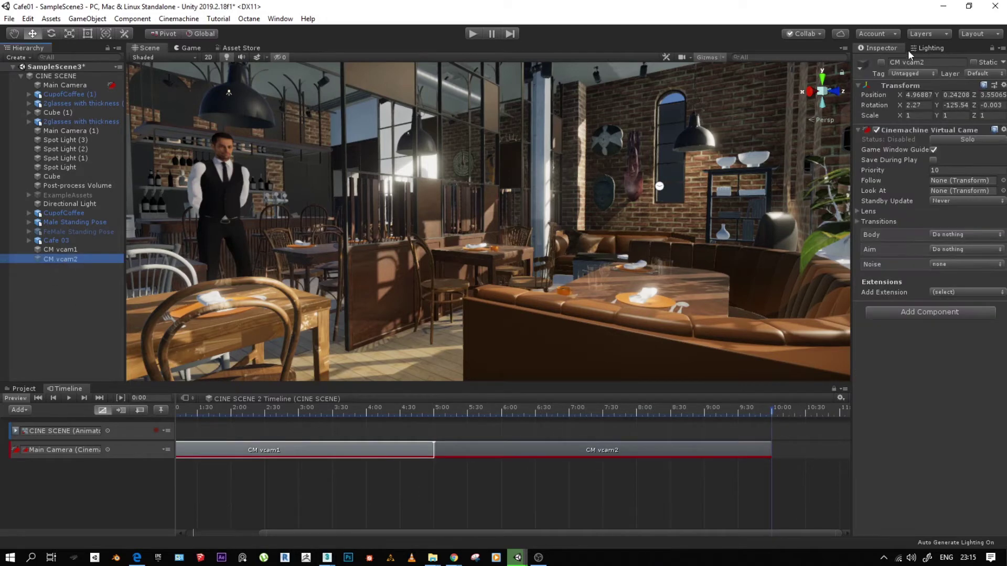
click(58, 250)
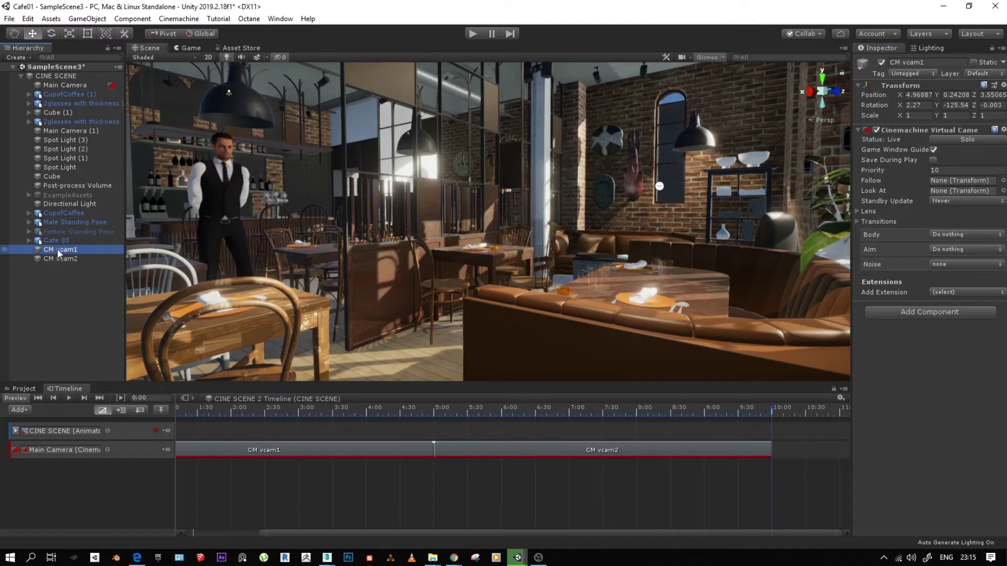
Compare CM vcam2 with CM vcam1, then frame CM vcam1 and orbit to look into the café.
click(58, 259)
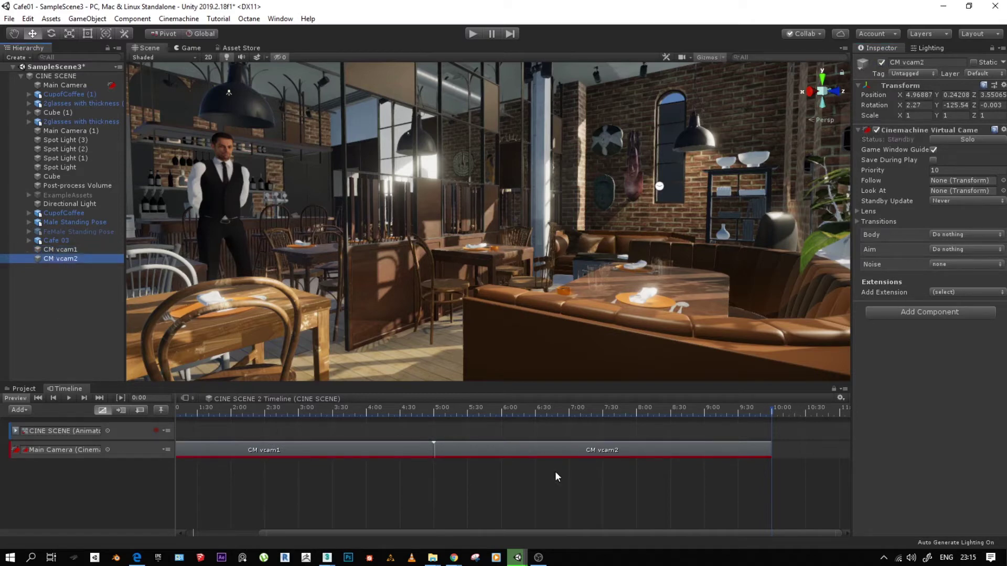
click(55, 252)
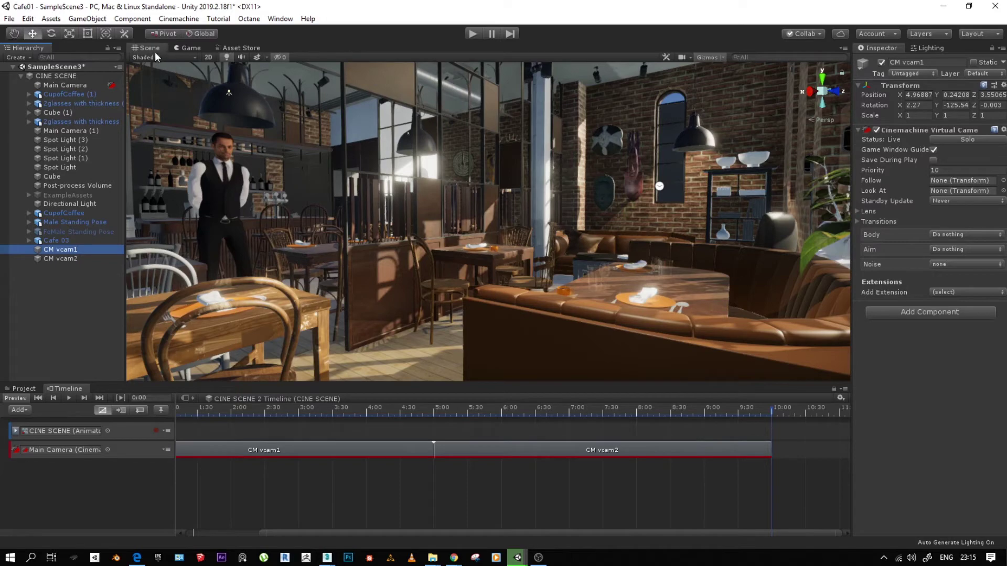
key(f)
alt+drag(400, 289, 494, 250)
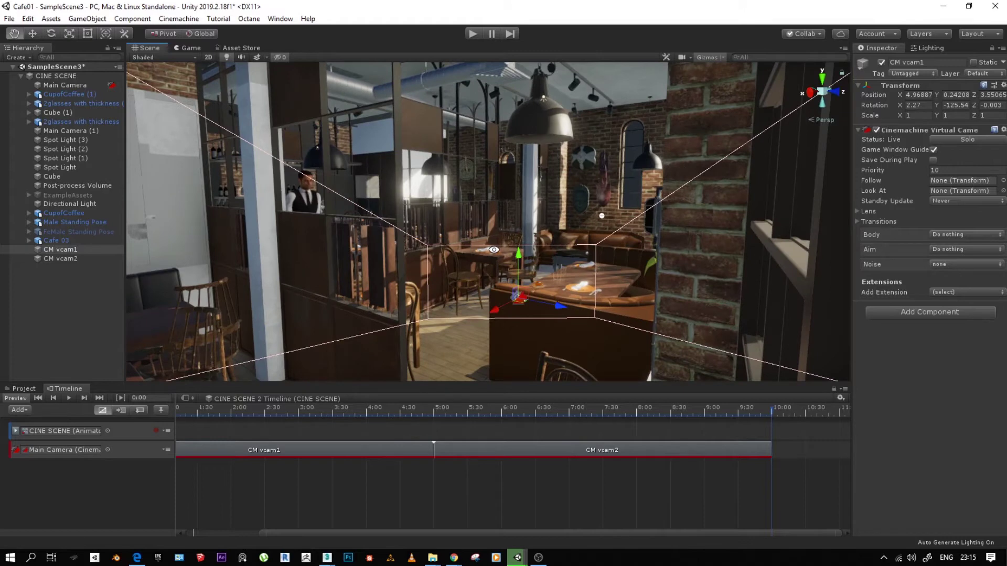
Toggle the Main Camera's Post Process Layer off and back on, then reselect CM vcam1.
click(65, 85)
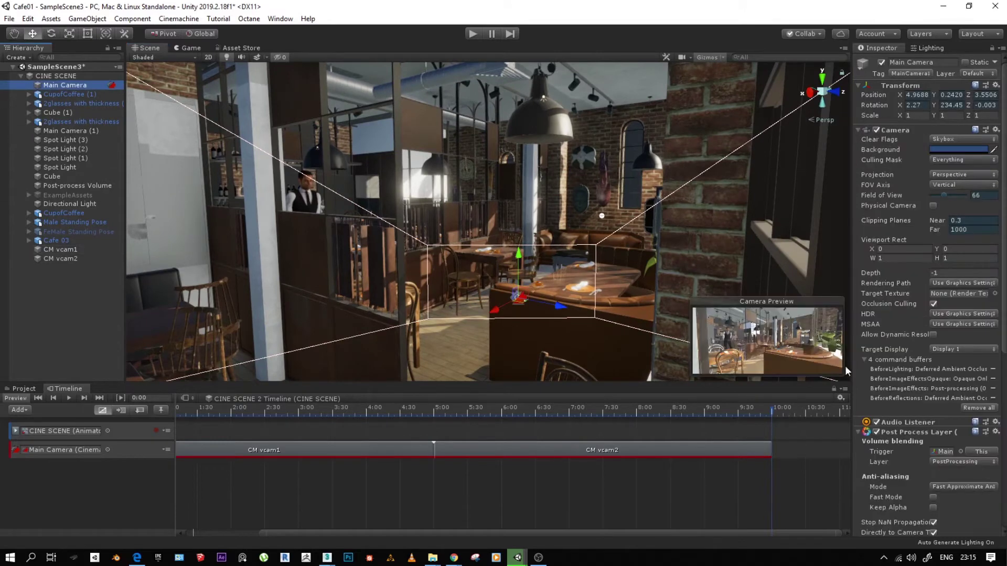
click(876, 432)
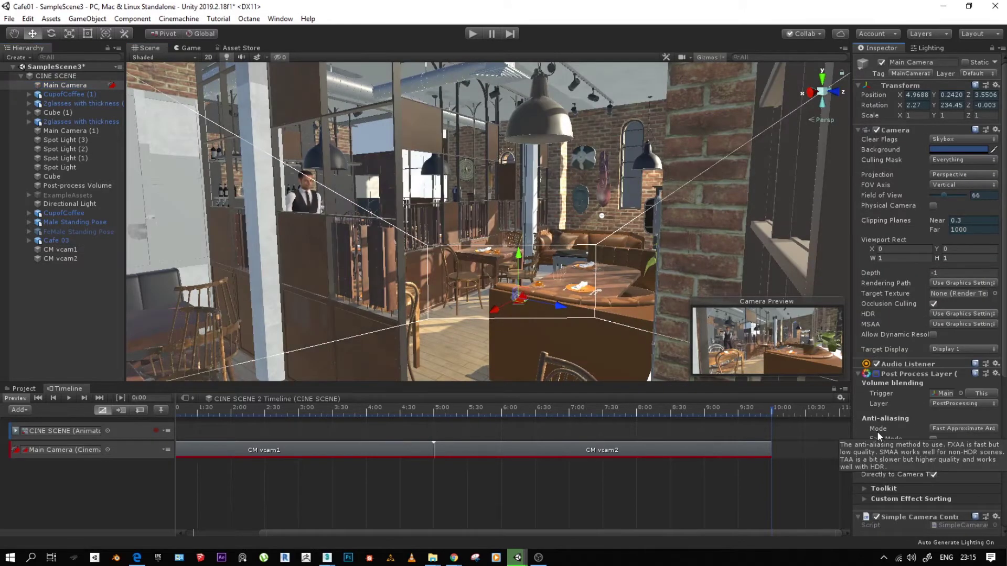
click(876, 374)
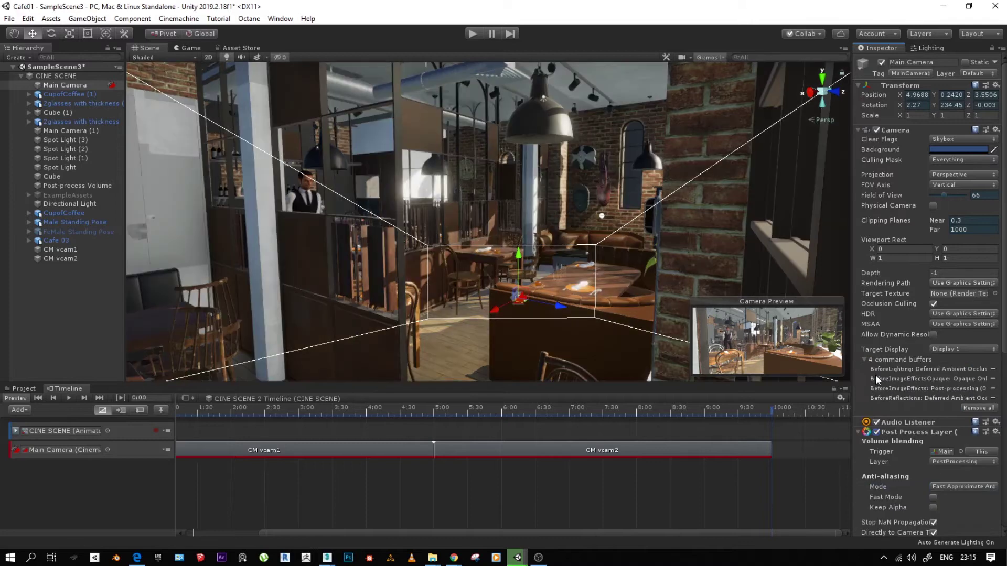
scroll(948, 310, down, 5)
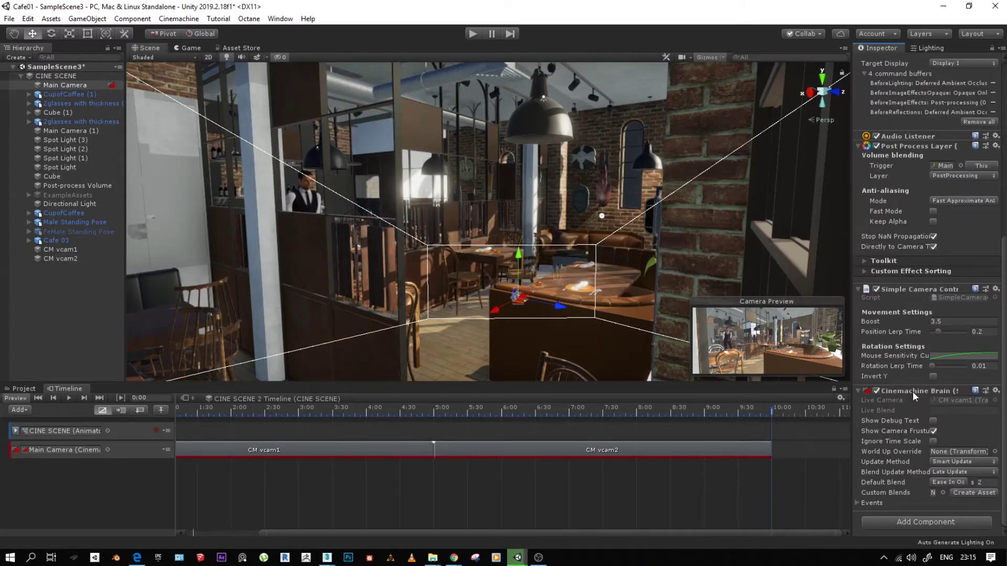
click(65, 250)
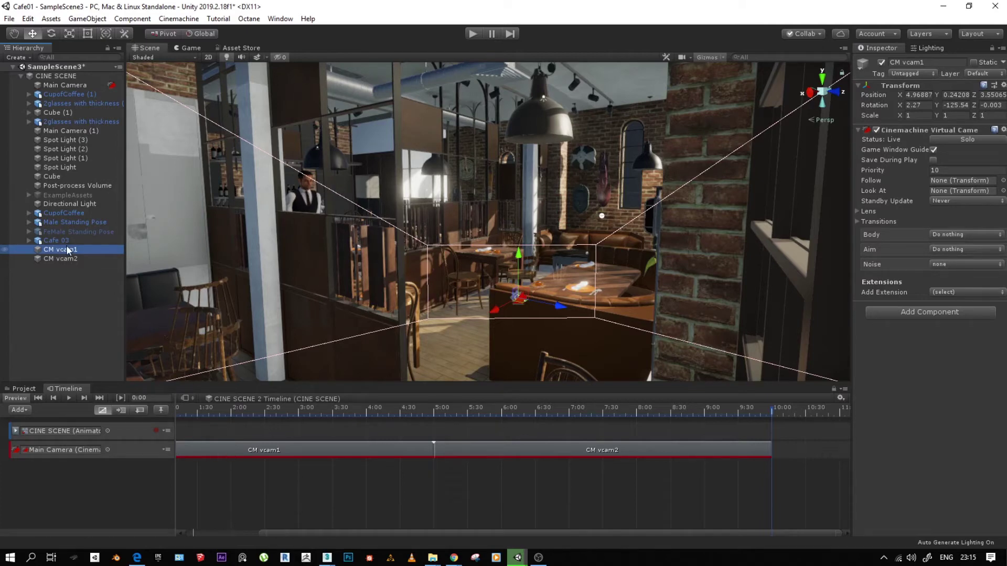
Align CM vcam1 to a new Scene view angle (6.36, 0.78, 4.07) and preview it in Game view.
mouse_move(499, 257)
alt+mouse_down()
mouse_move(477, 254)
mouse_move(508, 259)
mouse_move(498, 259)
alt+mouse_up()
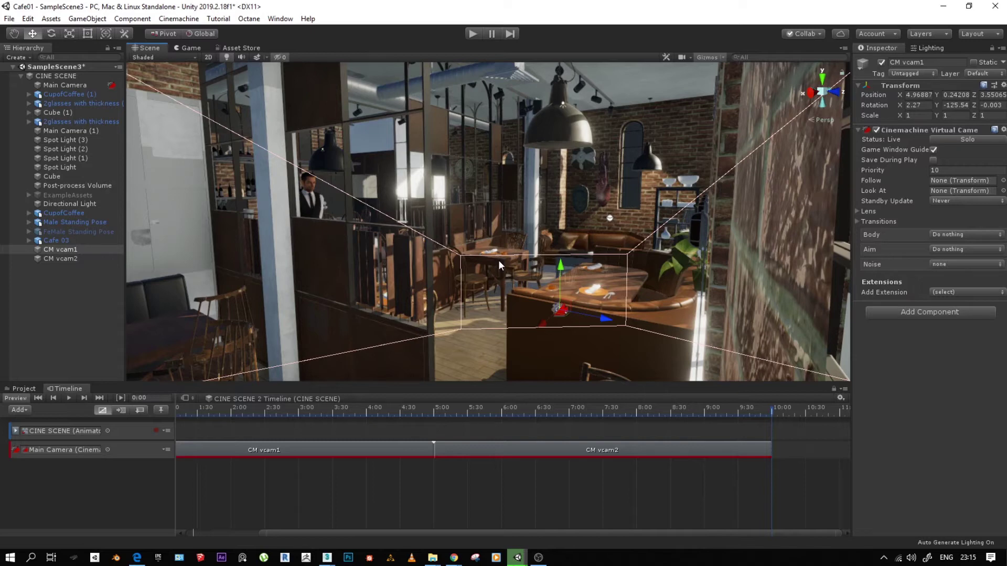
key(ctrl+shift+f)
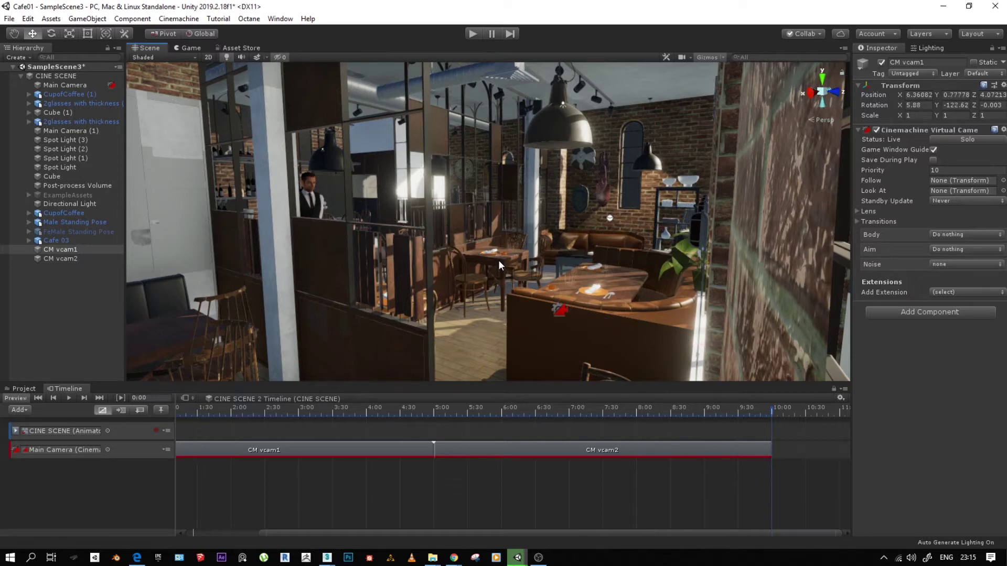
click(189, 47)
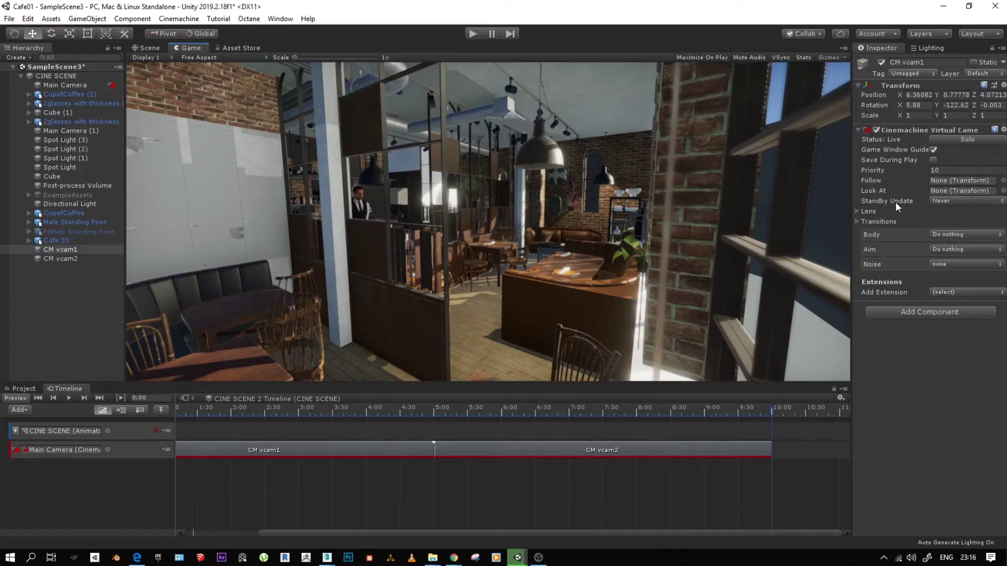
Widen CM vcam1's field of view from 66 to 73.1, leaving its Dutch roll at 0.
click(61, 251)
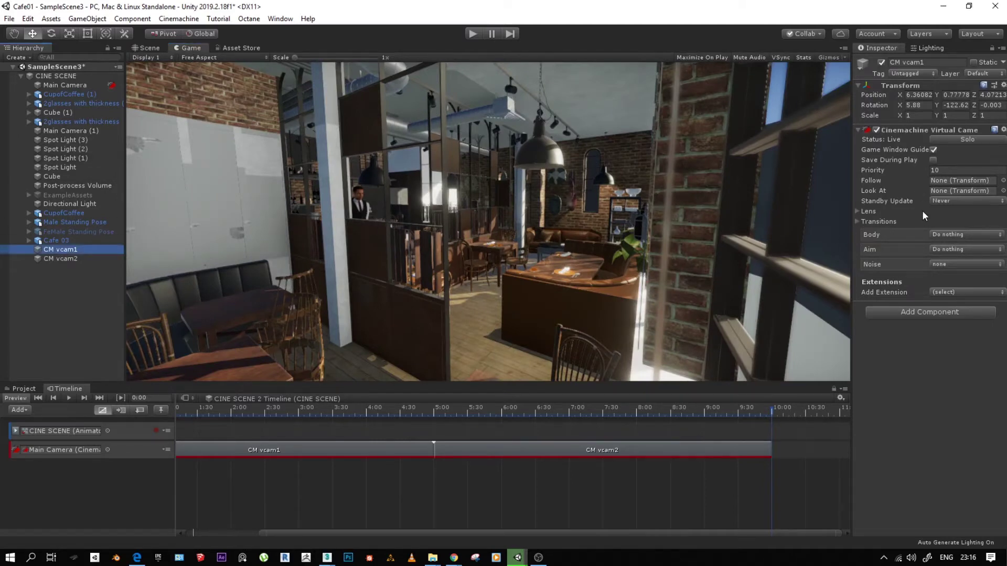
click(858, 212)
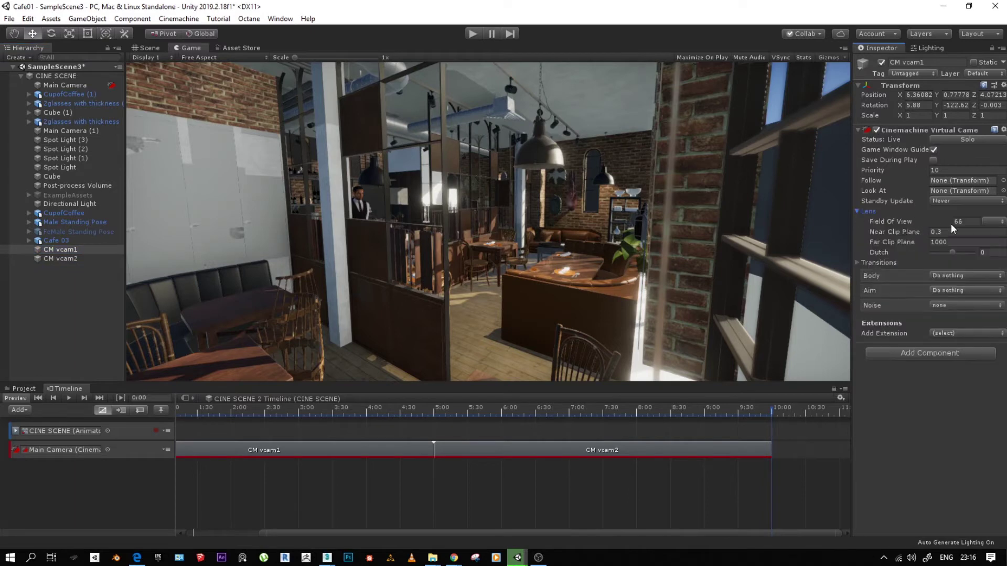
drag(948, 251, 949, 253)
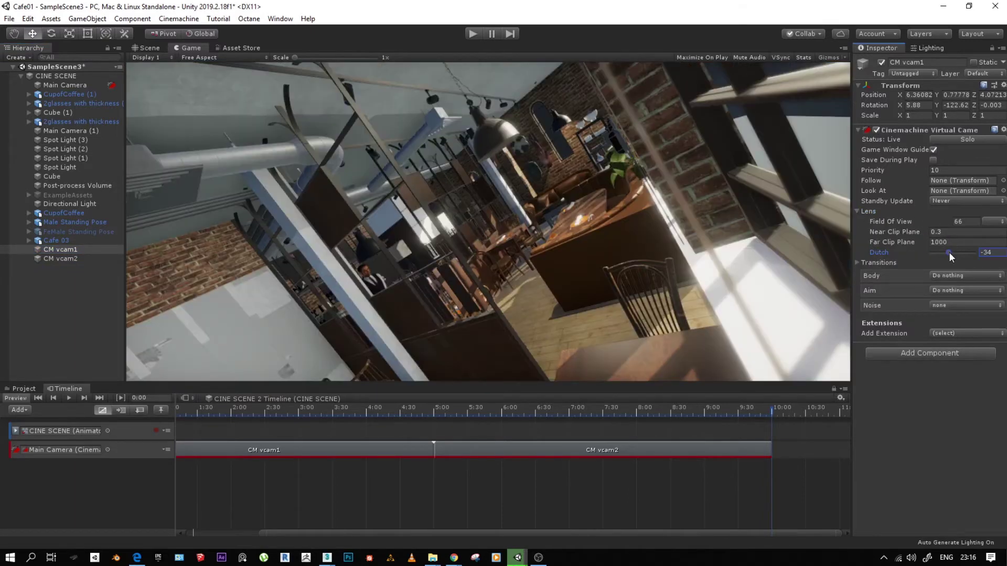
key(ctrl+z)
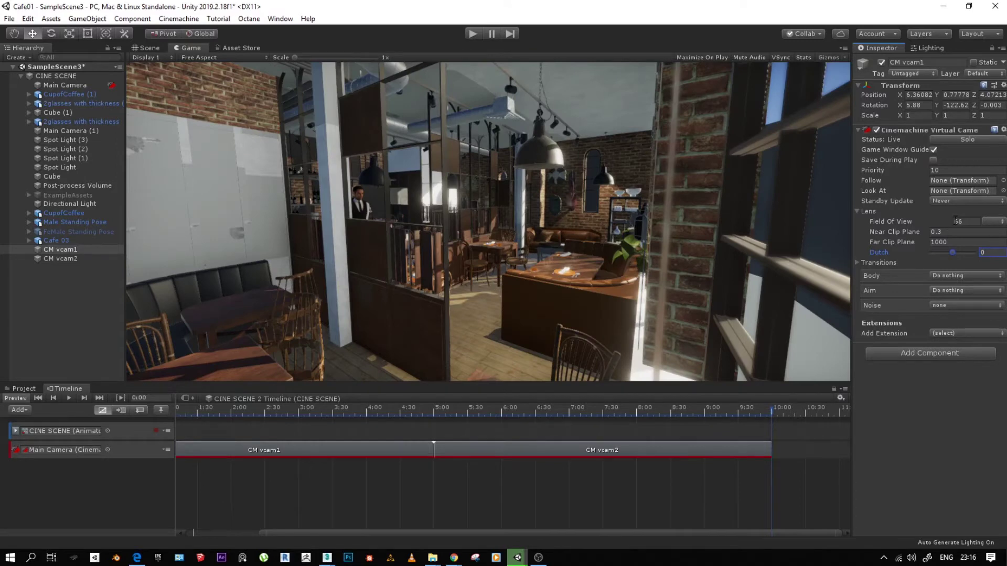
drag(895, 222, 28, 217)
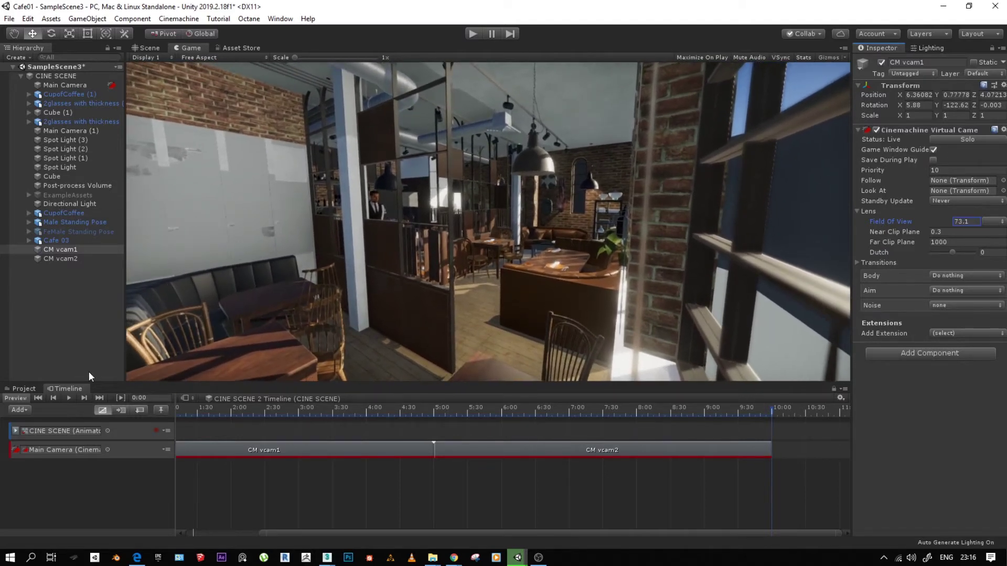
Select the CM vcam1 shot clip and put the playhead at 1:30.
click(234, 450)
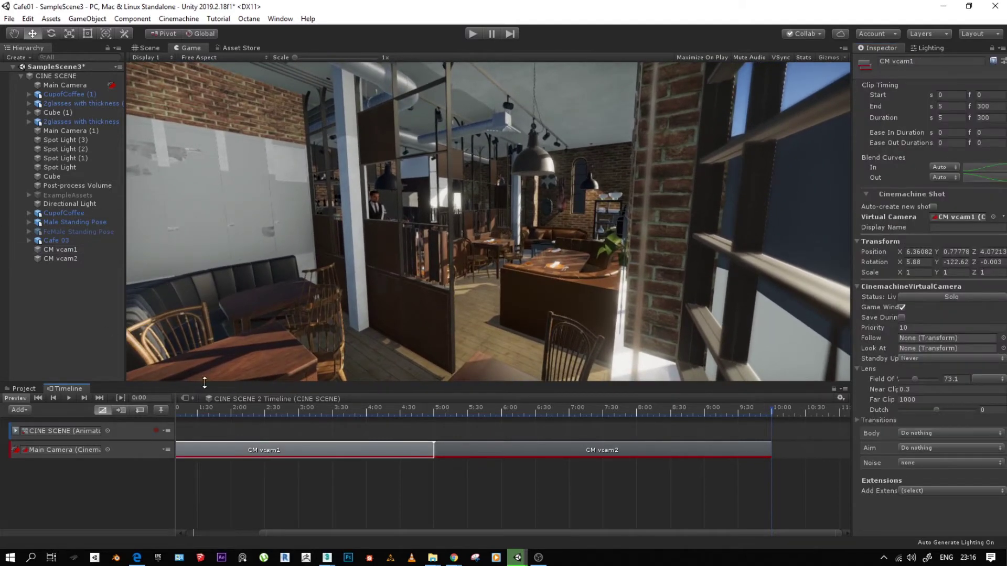
click(197, 411)
click(69, 259)
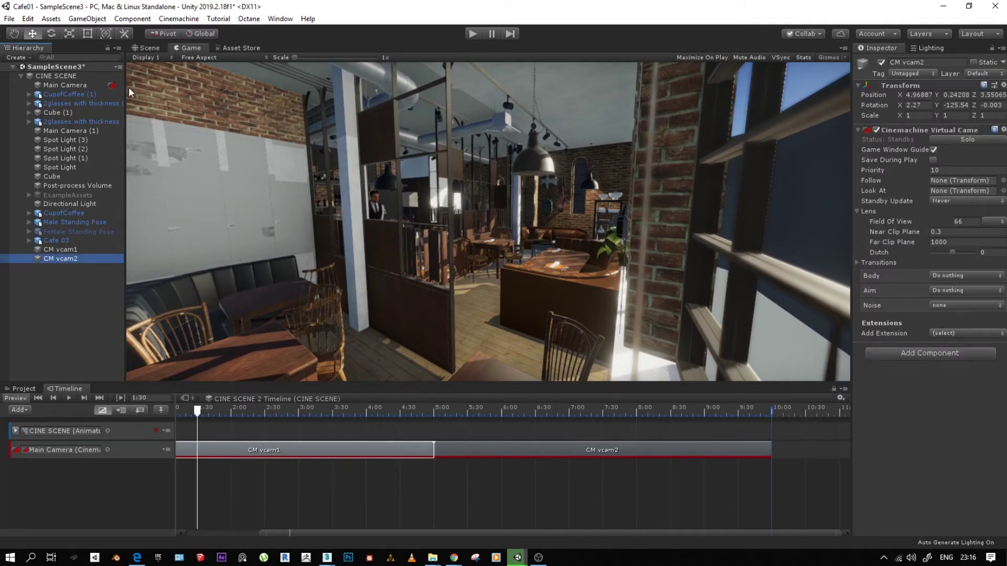
Align CM vcam2 to a Scene view framing the waiter, placing it at 4.03, 0.45, 2.96.
click(148, 48)
alt+right_drag(380, 268, 411, 247)
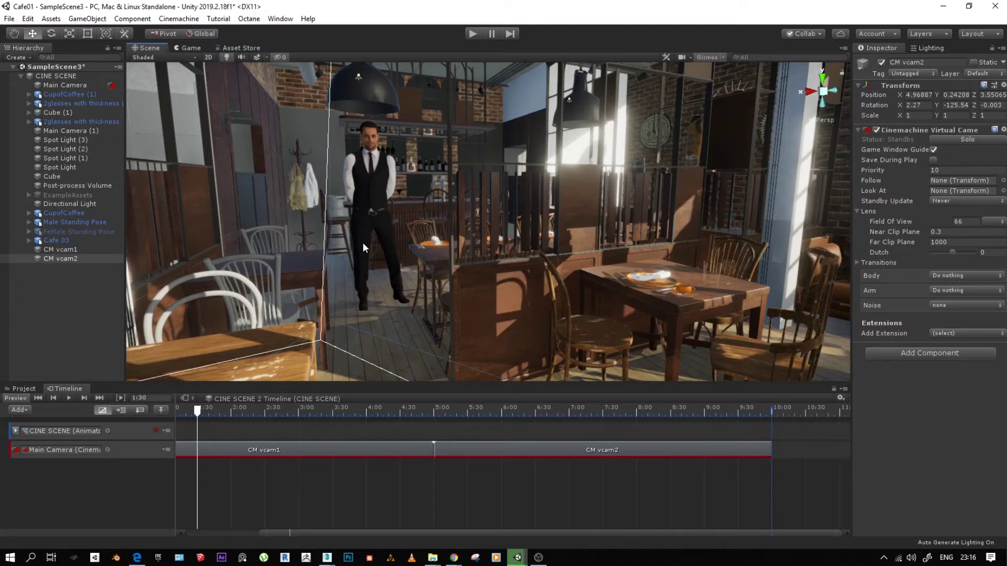
key(ctrl+shift+f)
Preview the vcam1-to-vcam2 cut in the Game view and start the vcam2 shot at 5.35 s.
click(385, 411)
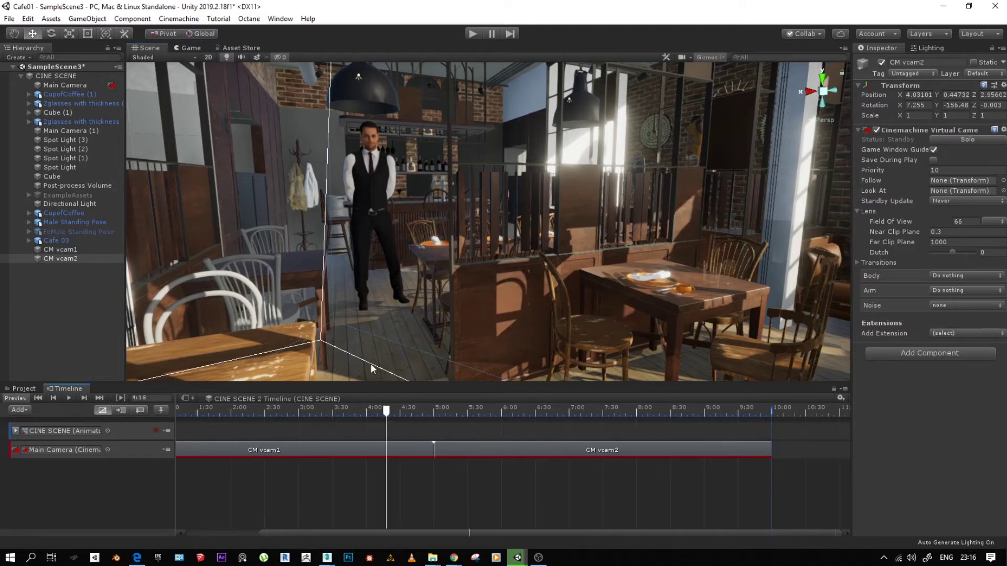
click(187, 48)
drag(254, 410, 534, 452)
drag(395, 416, 564, 414)
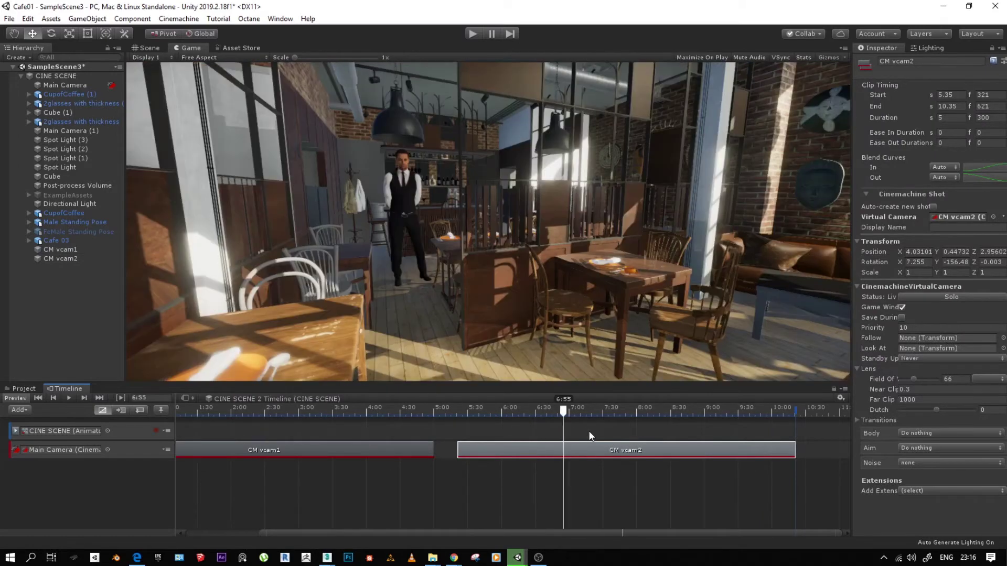
Overlap CM vcam2's shot with CM vcam1 so the blend starts around 2:00, then preview it.
drag(532, 450, 424, 454)
drag(347, 450, 533, 450)
drag(347, 449, 265, 451)
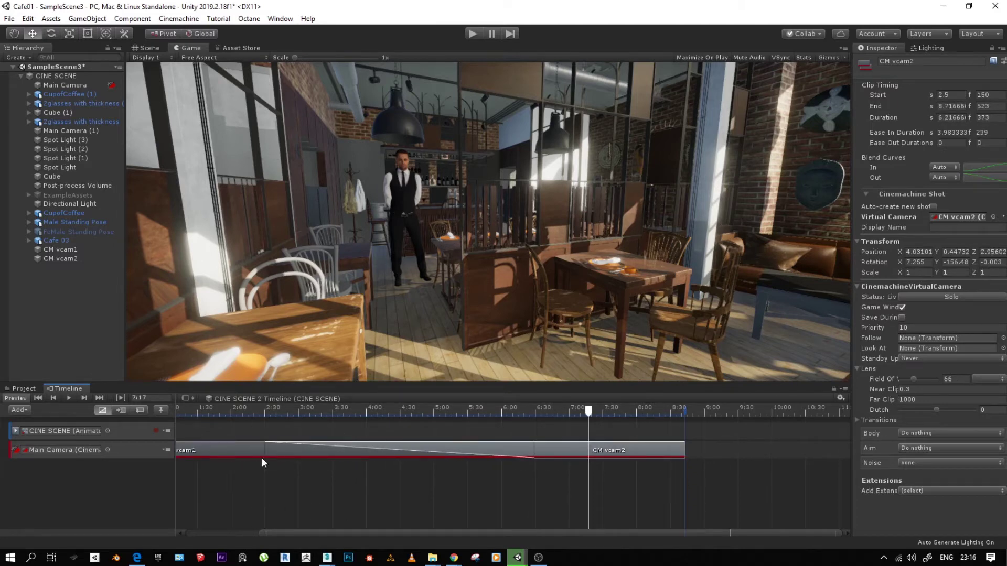
drag(273, 538, 175, 538)
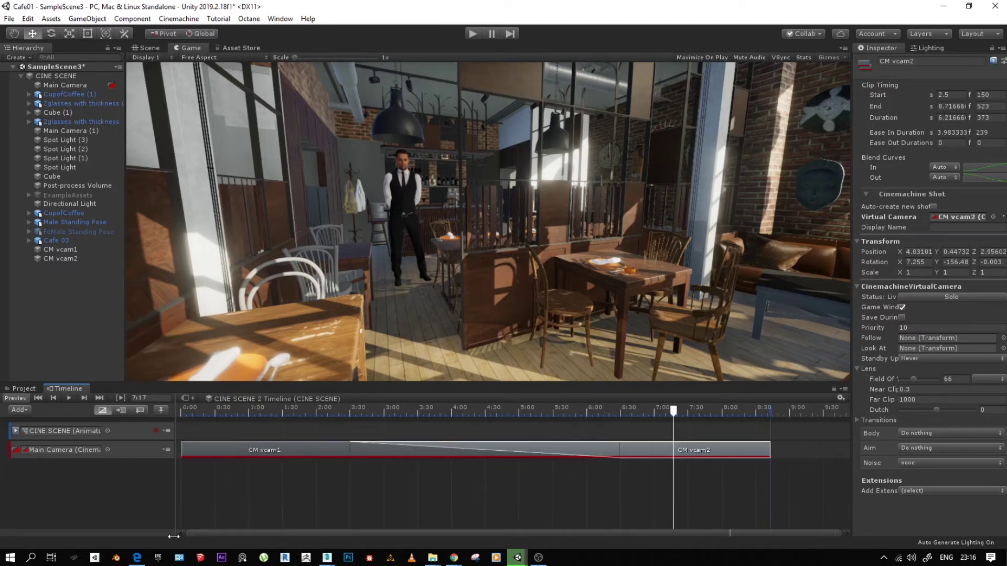
drag(355, 448, 318, 445)
drag(194, 411, 654, 451)
Trim CM vcam2's shot to end at 8:30 and check the blend at 7:47.
drag(768, 451, 755, 449)
click(638, 410)
drag(648, 416, 706, 421)
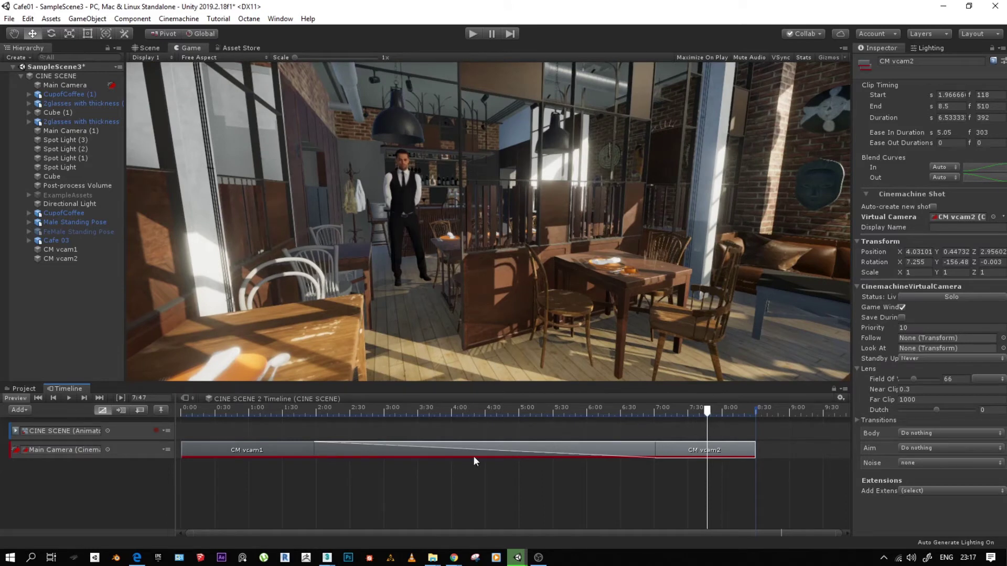
scroll(490, 474, down, 6)
click(455, 450)
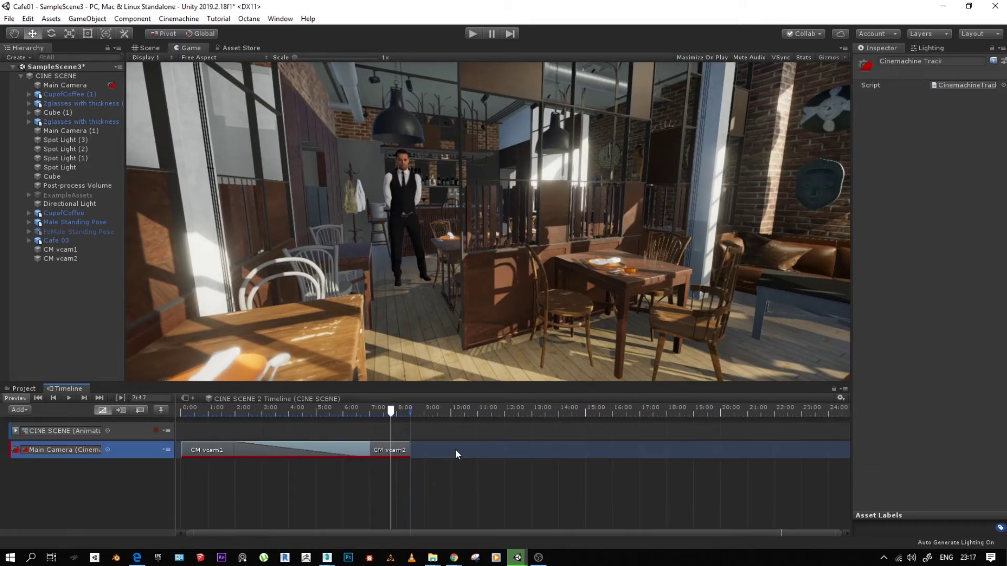
Add a third Cinemachine shot on the Main Camera track with a new, active CM vcam3.
right_click(455, 450)
click(511, 410)
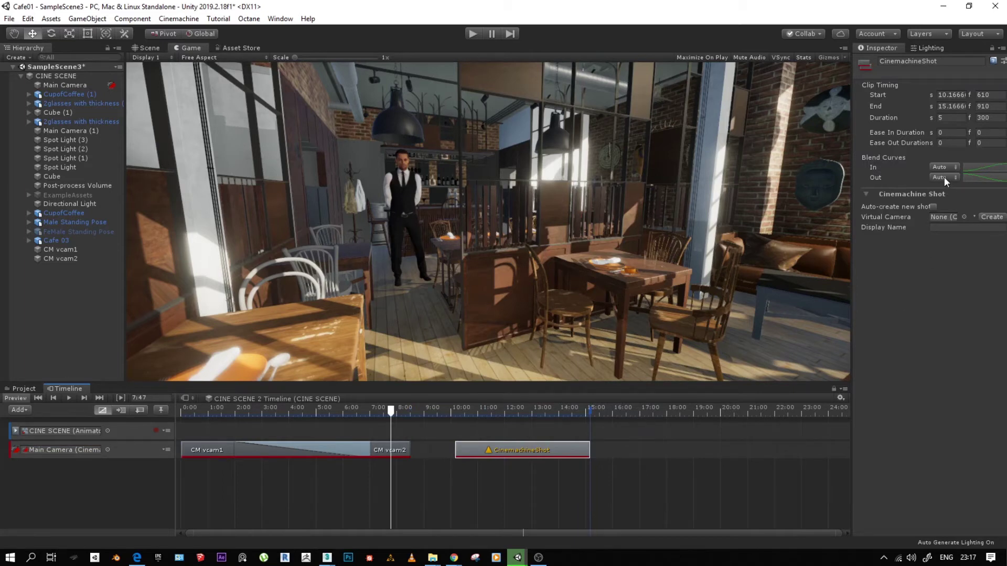
click(991, 218)
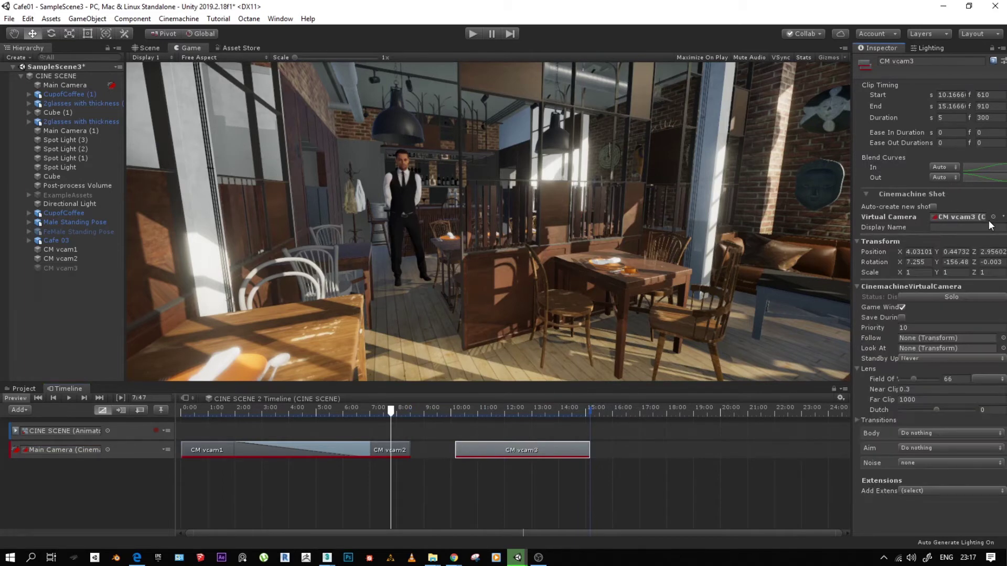
click(83, 270)
click(881, 63)
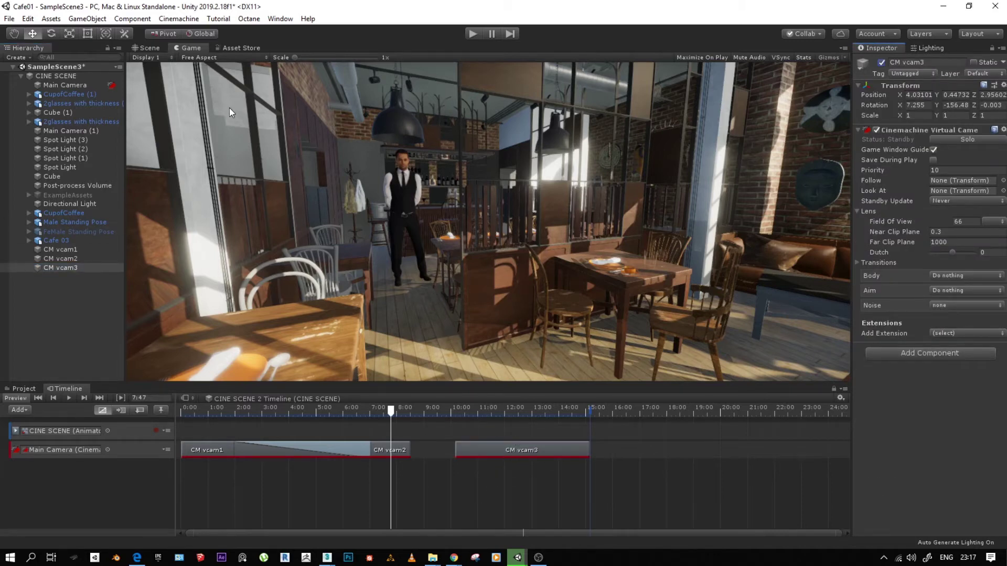
click(149, 48)
Orbit, zoom and pan the Scene view through the cafe to face the tables and bar.
alt+drag(443, 322, 330, 308)
scroll(335, 304, up, 8)
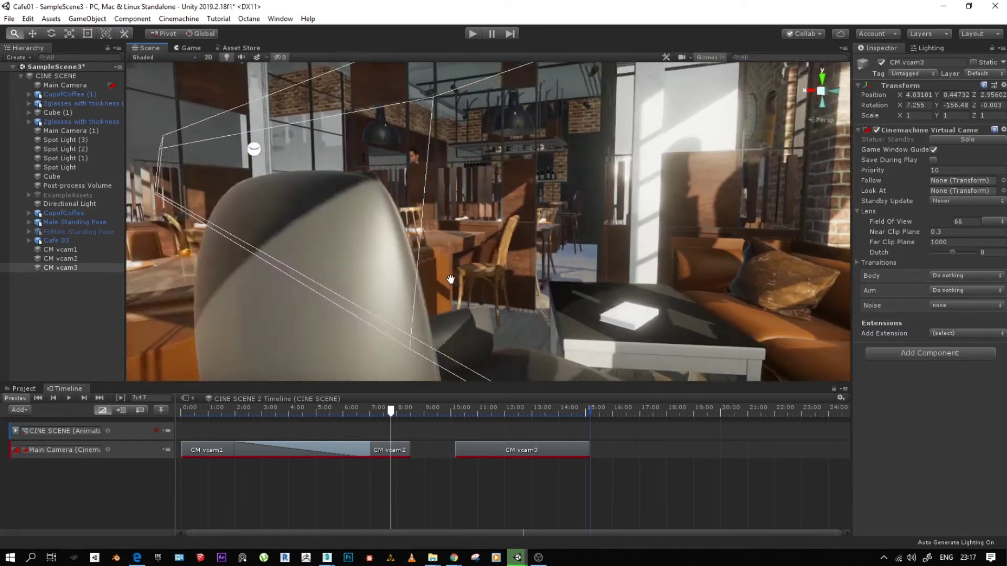
middle_drag(450, 279, 497, 295)
alt+drag(497, 294, 422, 290)
Start the CM vcam3 shot at 8.95 s and align vcam3 to the sofa-side black-table view.
scroll(461, 269, down, 5)
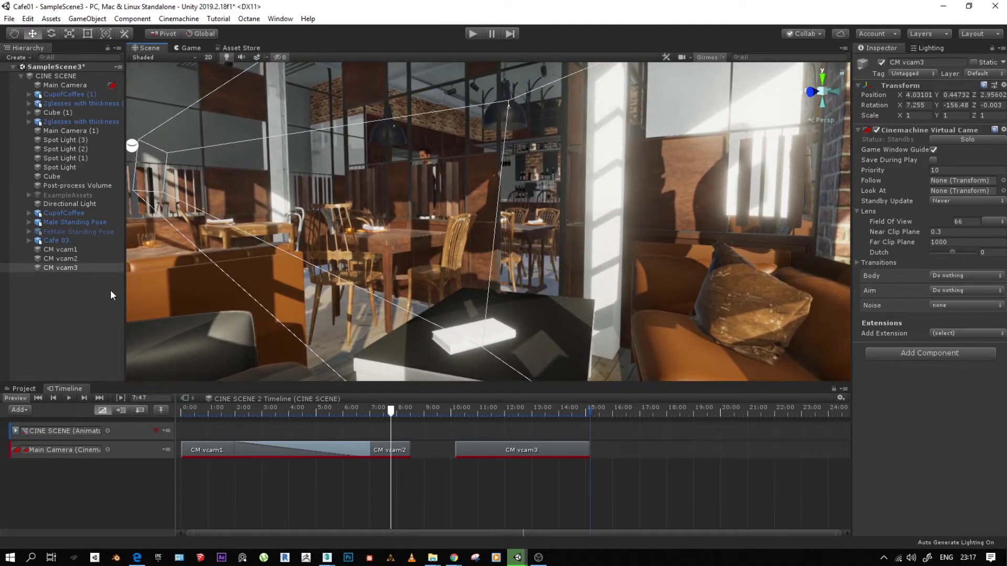
drag(484, 455, 457, 449)
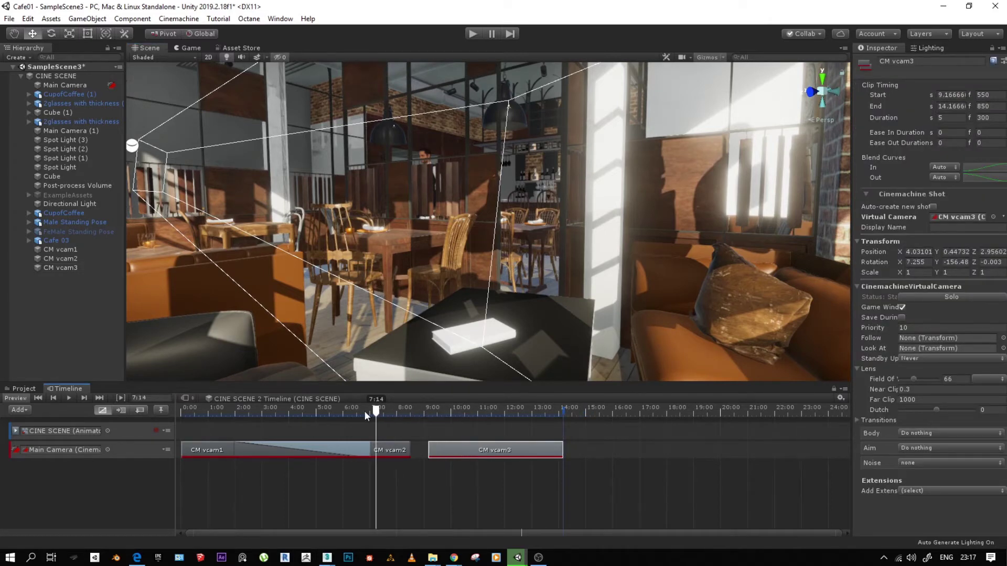
click(420, 414)
drag(419, 414, 443, 413)
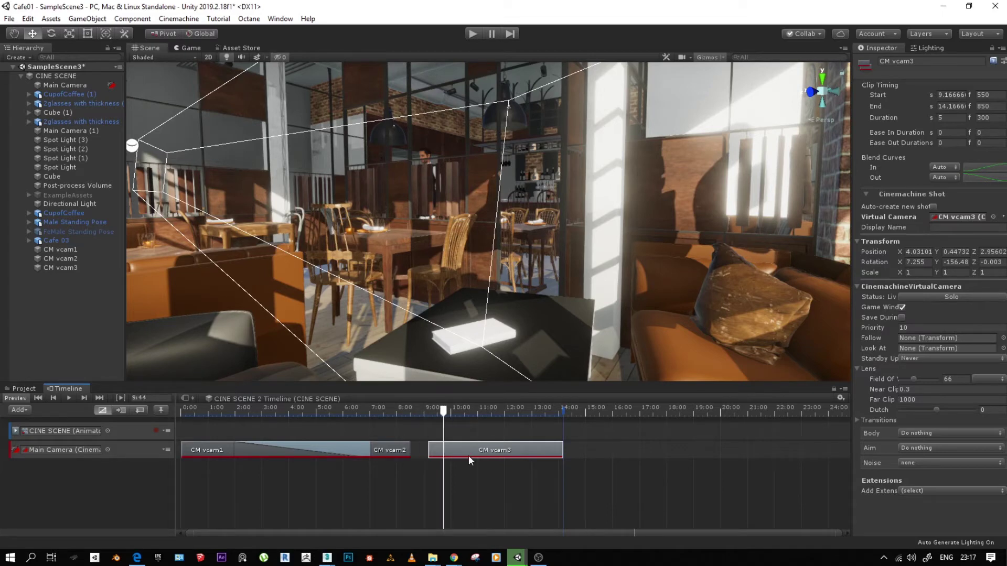
drag(468, 455, 463, 449)
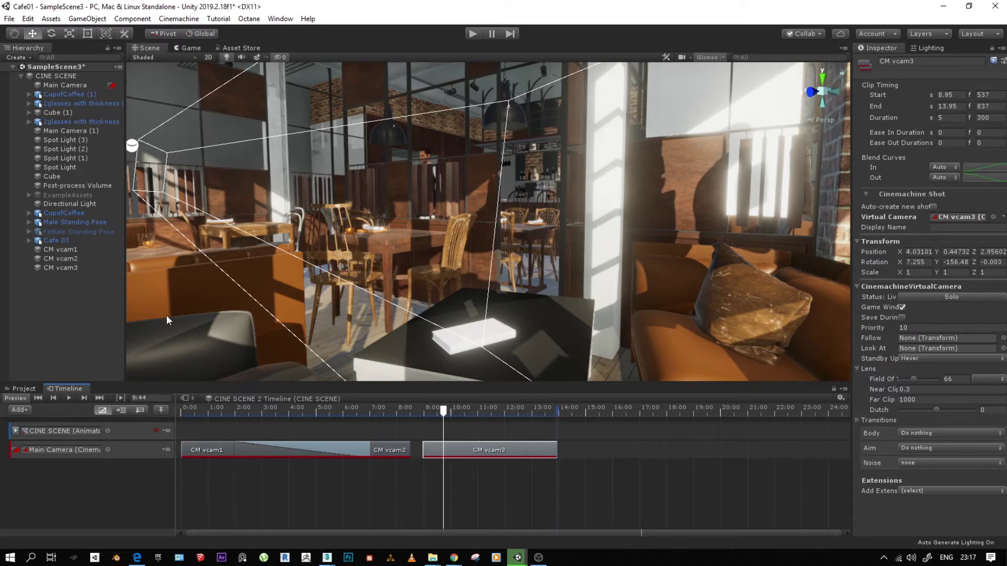
click(59, 268)
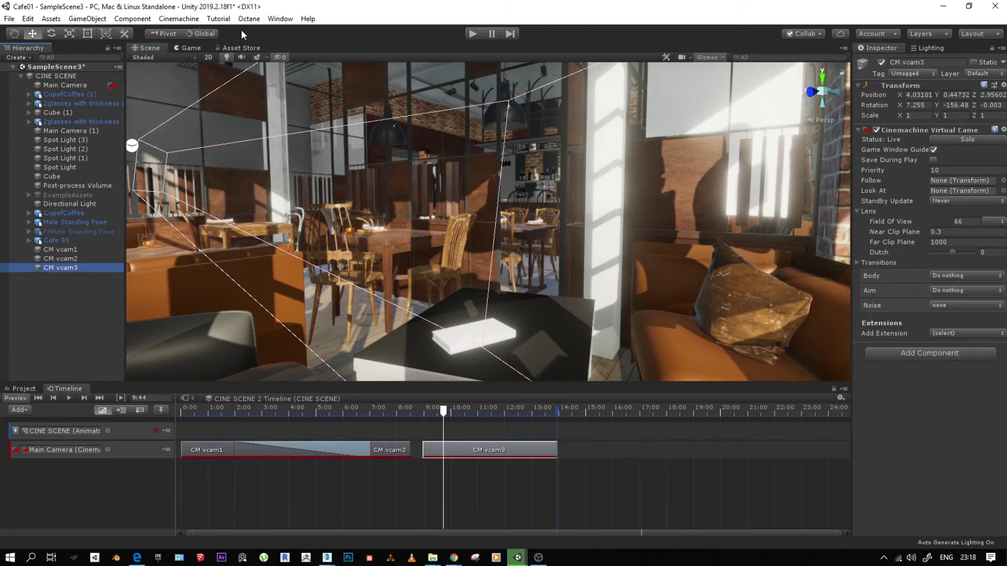
key(ctrl+shift+f)
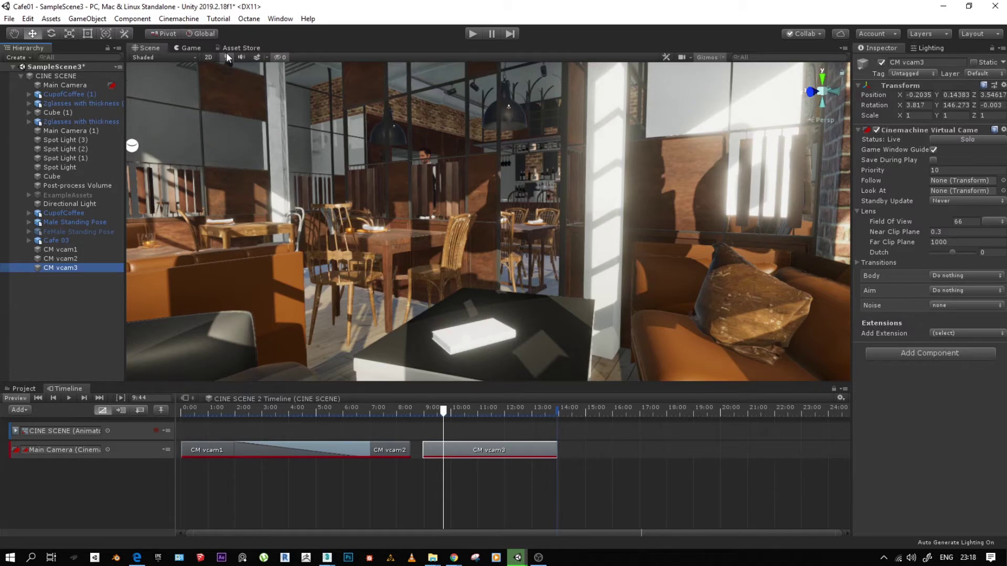
Set CM vcam3's field of view to 73.8 and overlap its shot with CM vcam2 to blend.
click(185, 48)
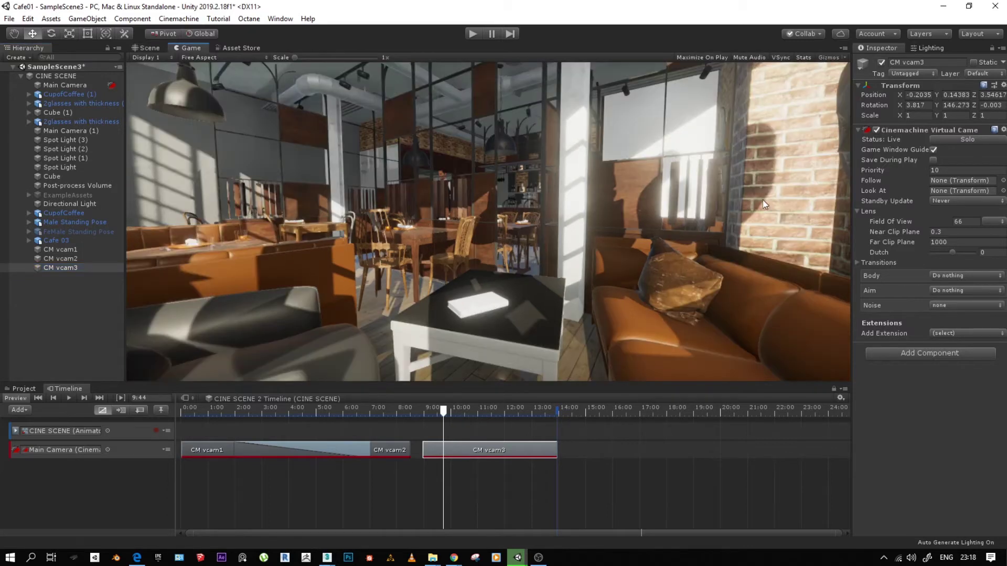
mouse_move(907, 222)
mouse_down()
mouse_move(876, 222)
mouse_move(922, 224)
mouse_up()
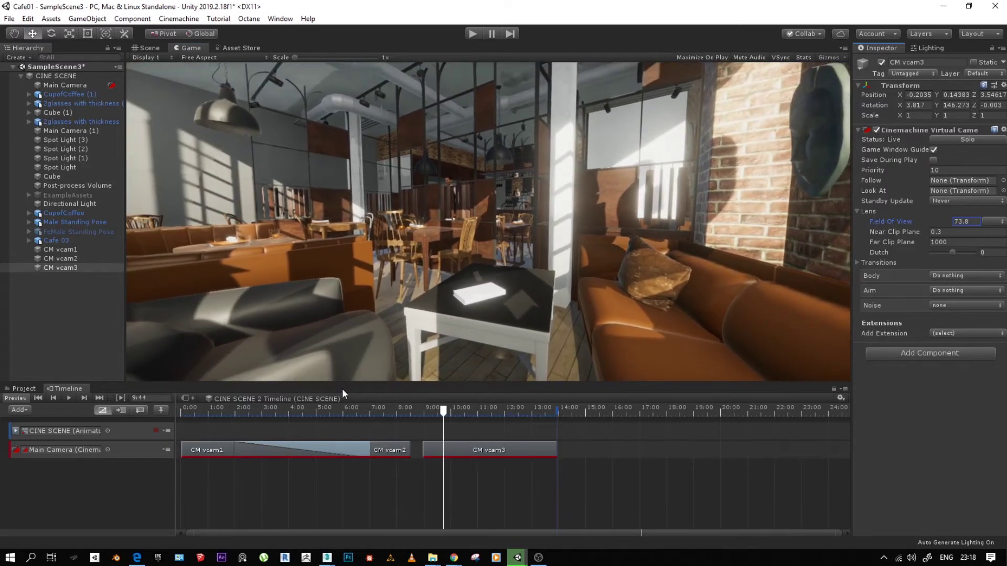
drag(474, 448, 501, 446)
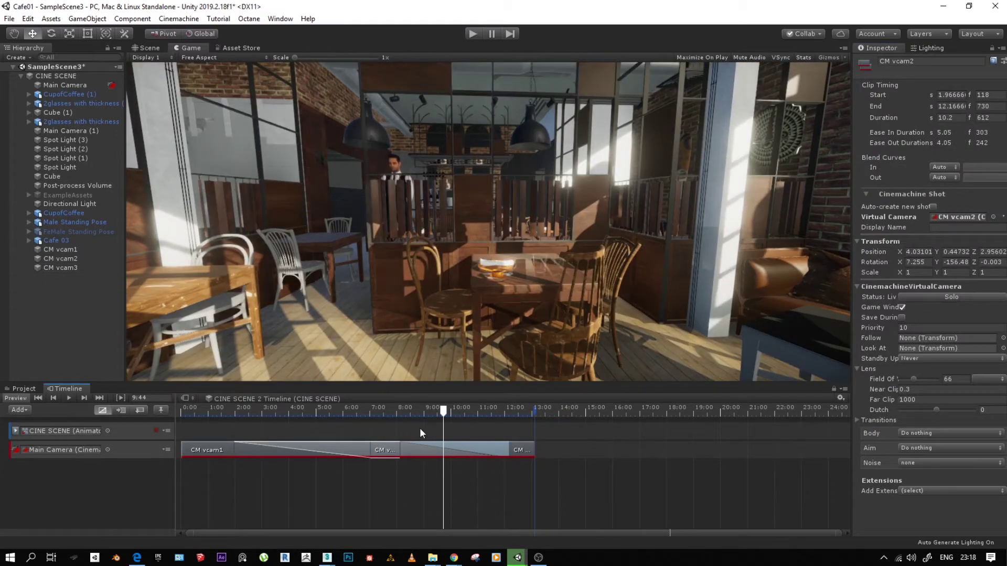
drag(205, 411, 528, 474)
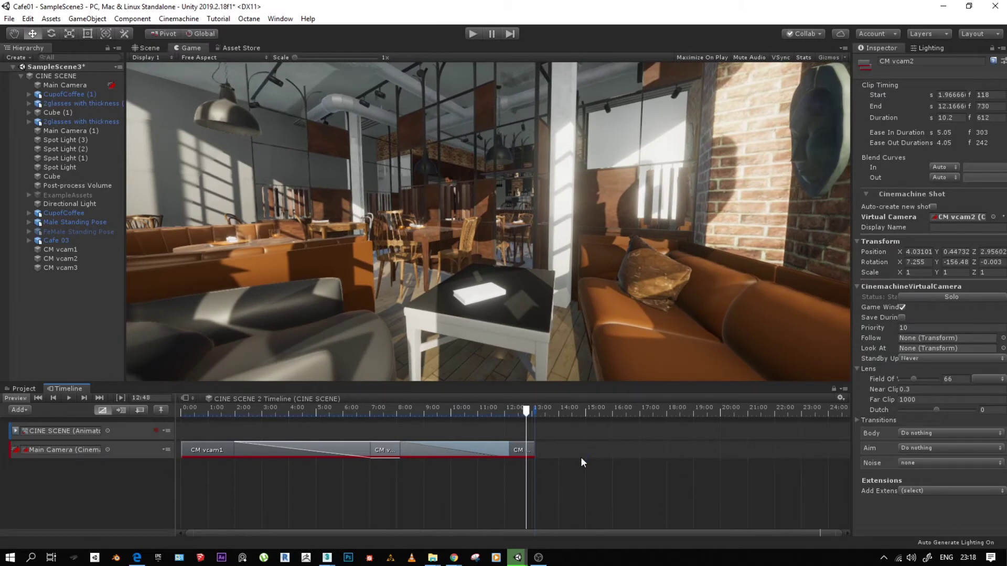
right_click(577, 451)
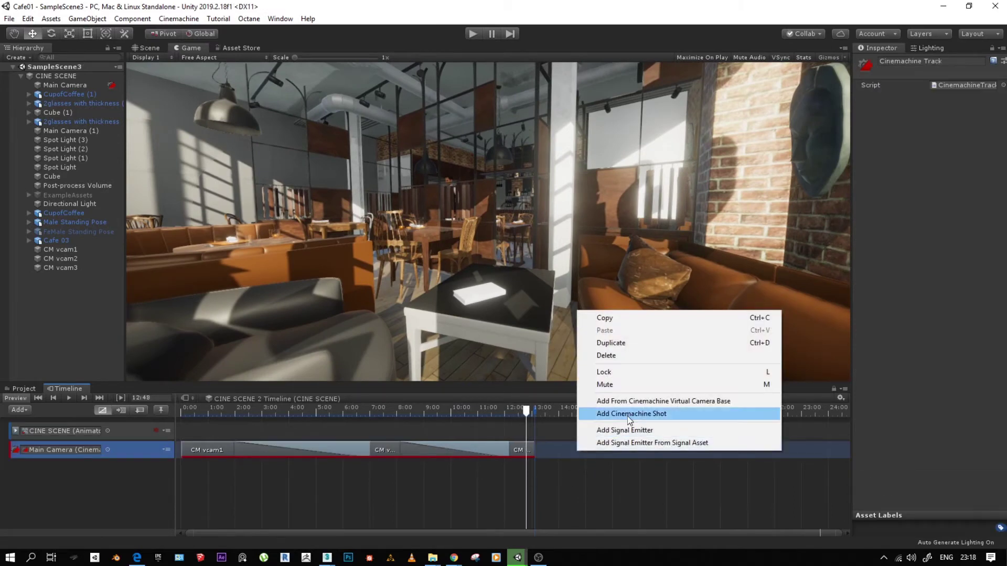
Add a fourth Cinemachine shot driven by a new, active CM vcam4 camera.
click(629, 414)
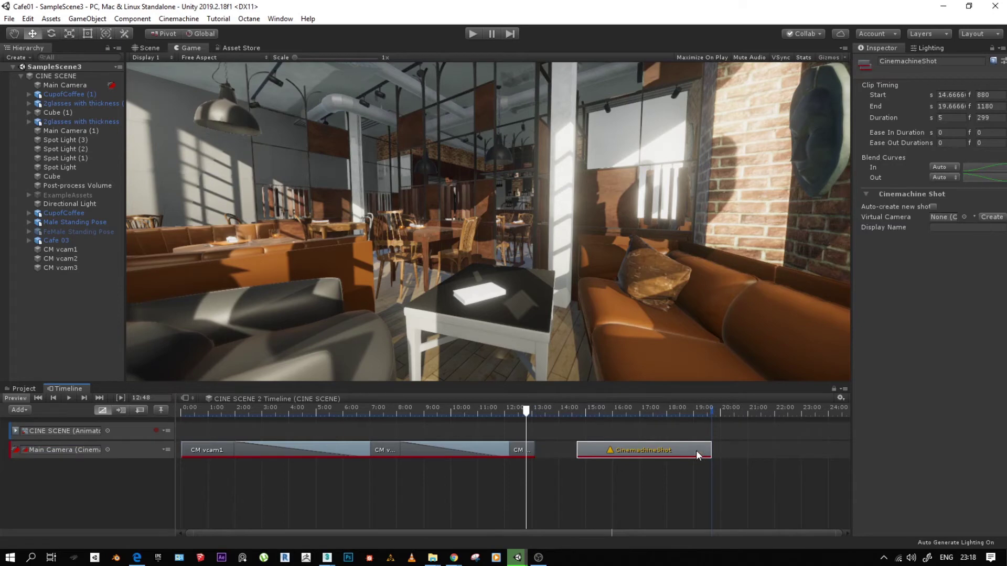
click(991, 217)
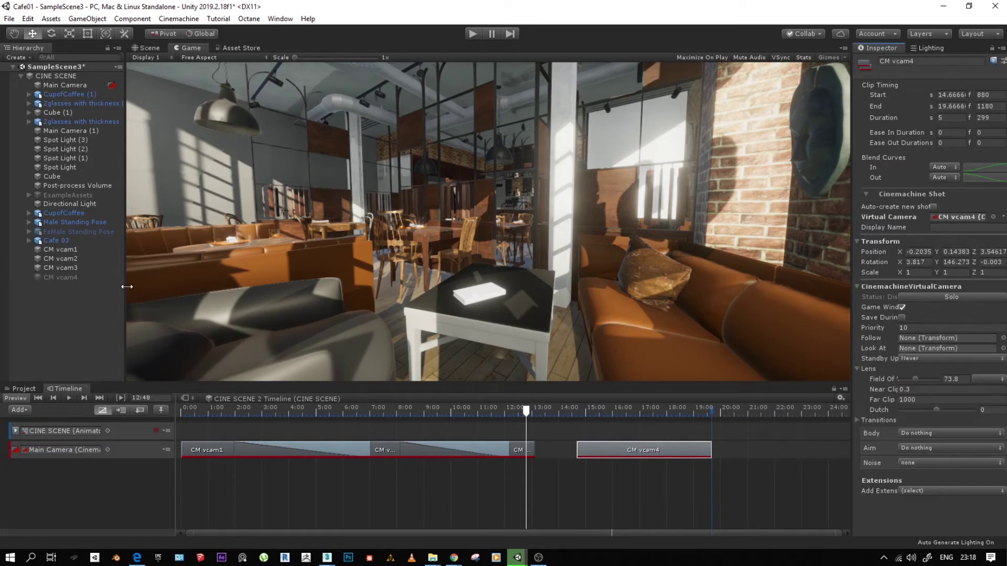
click(62, 277)
click(881, 62)
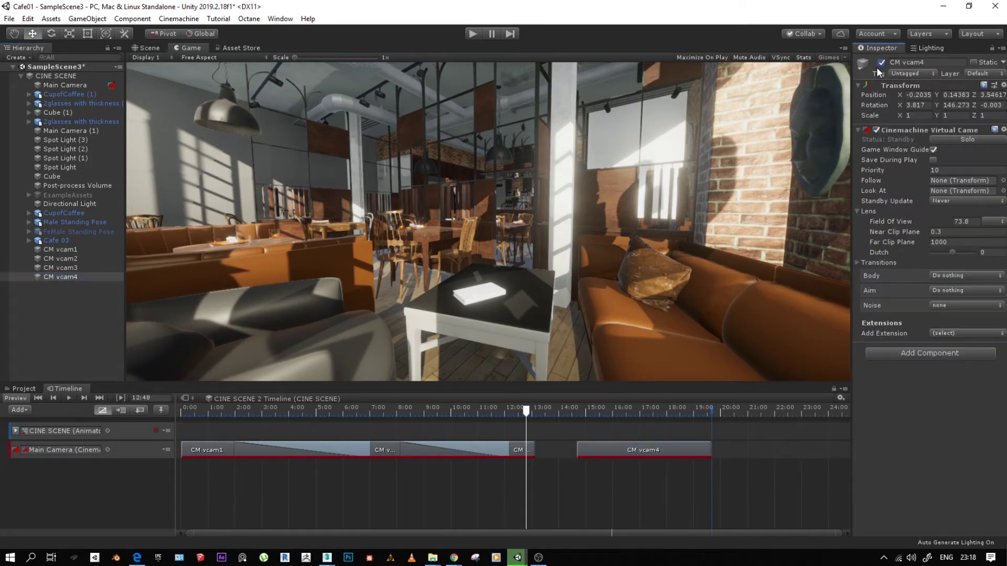
Fly the Scene view toward the waiter and dining tables for vcam4's shot.
click(157, 48)
right_drag(330, 184, 535, 226)
key(w)
key(s)
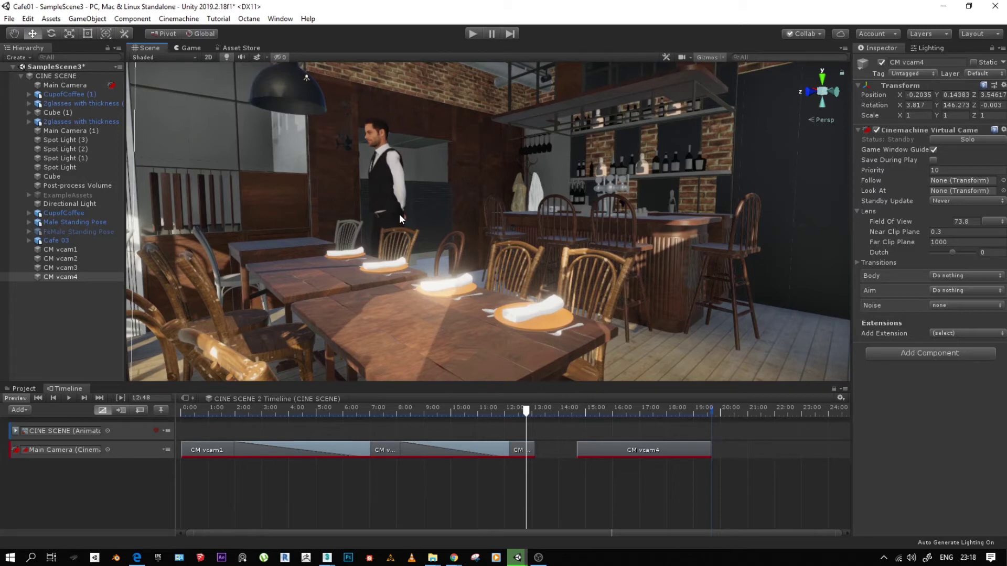
Align CM vcam4 to the view, butt its shot against the previous one, and preview it.
key(ctrl+shift+f)
mouse_move(621, 452)
mouse_down()
mouse_move(536, 445)
mouse_move(615, 444)
mouse_up()
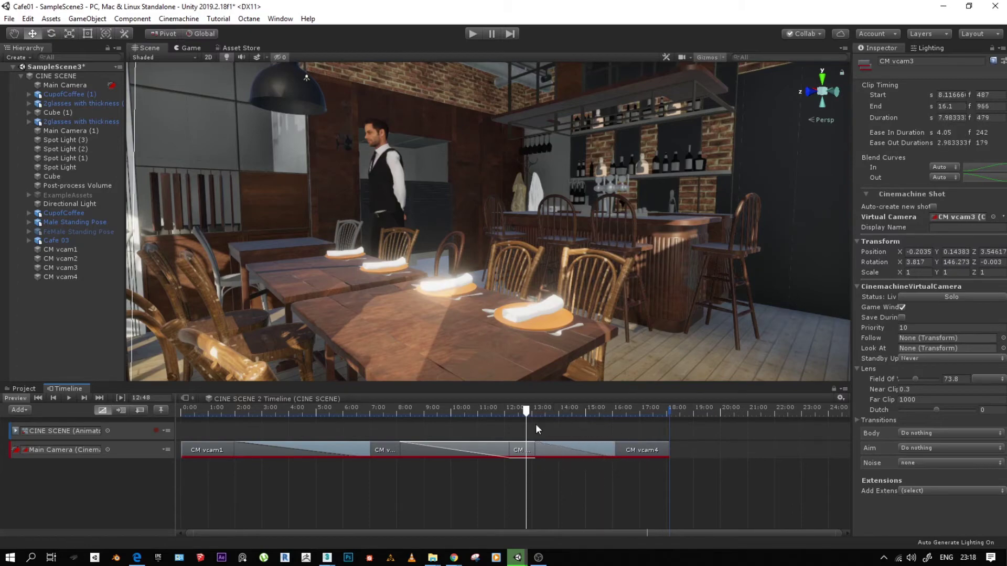
drag(527, 414, 542, 412)
click(190, 48)
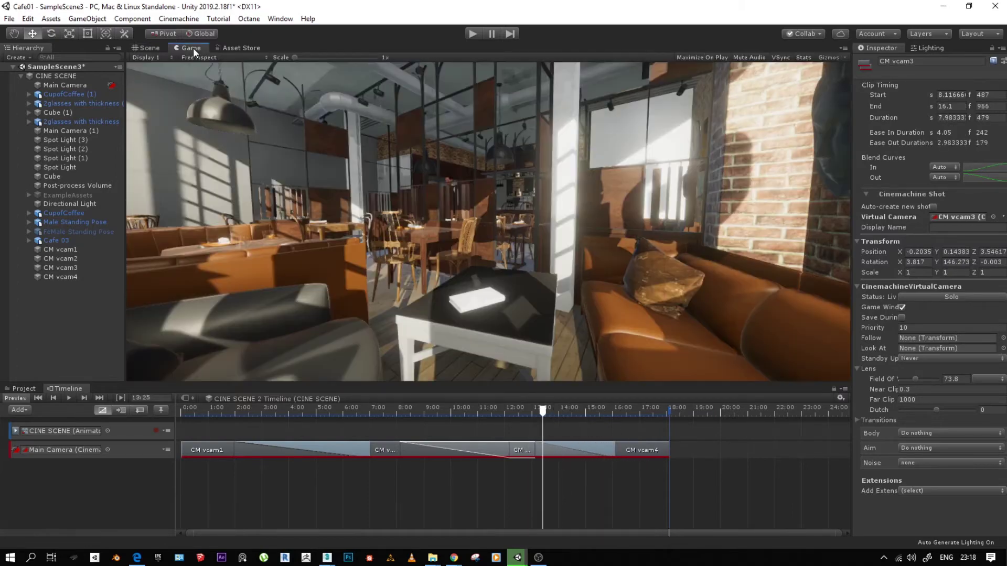
drag(543, 413, 596, 440)
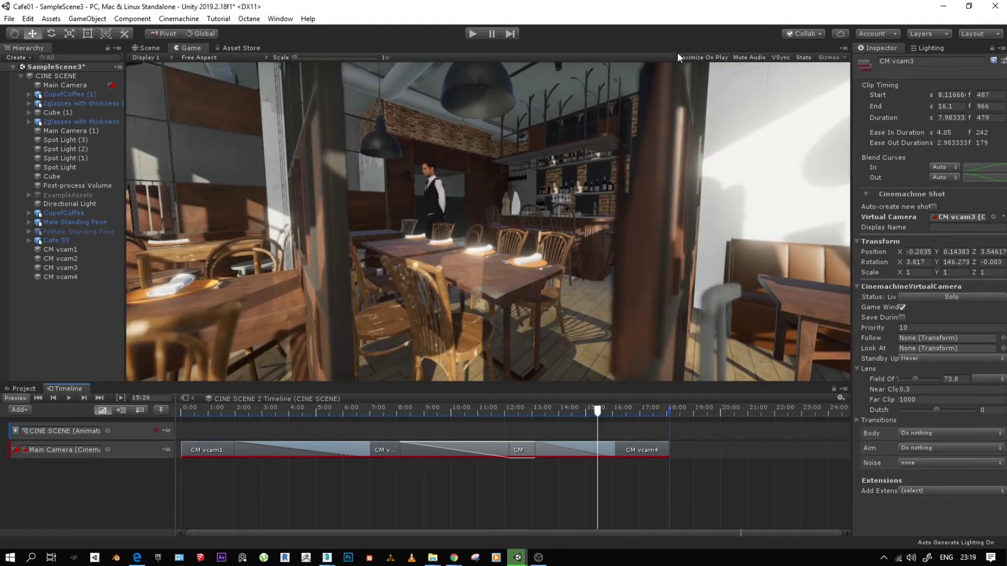
Re-align CM vcam4 at 1.09, 0.30, 1.09 looking across the tables toward the waiter and bar.
click(637, 452)
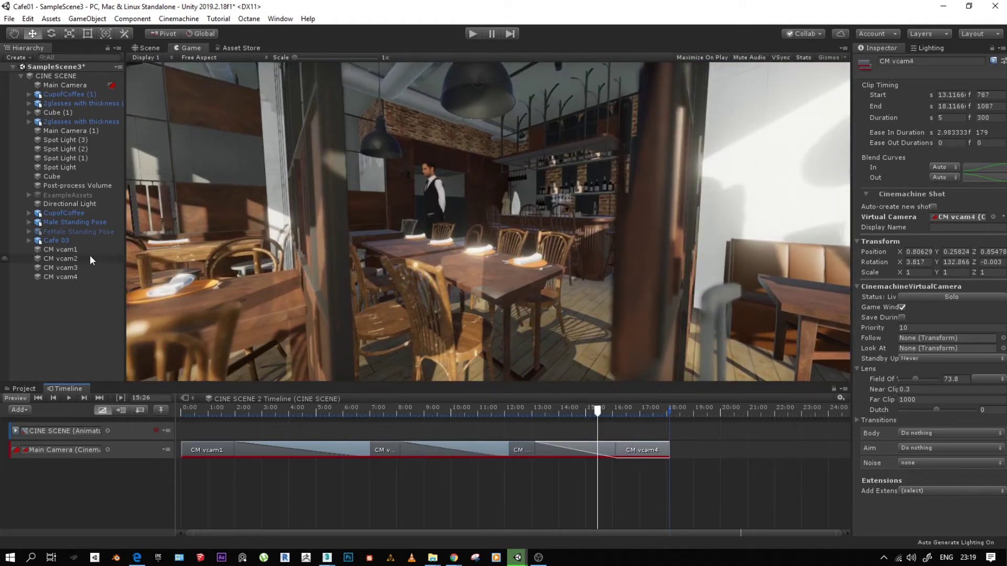
click(80, 277)
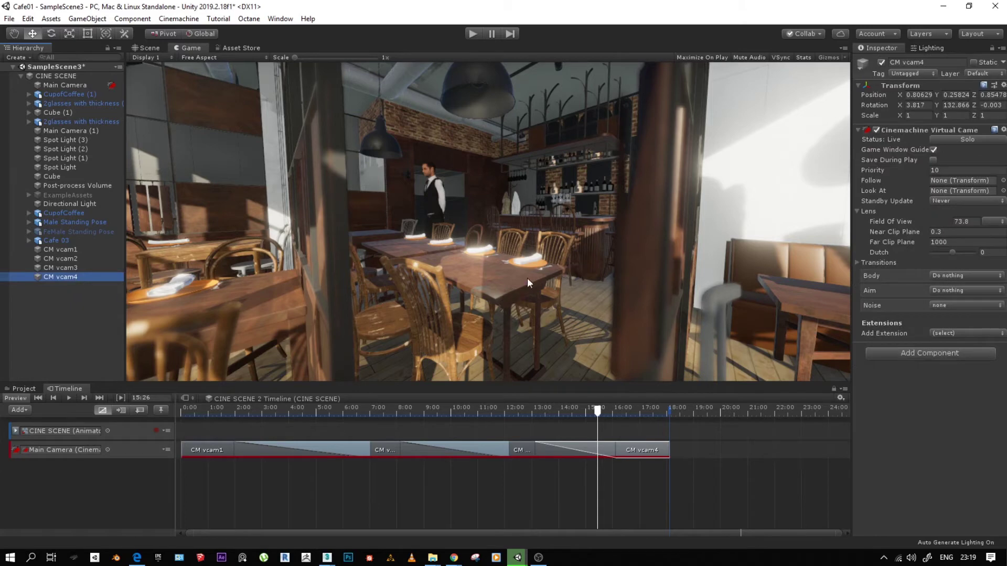
click(154, 51)
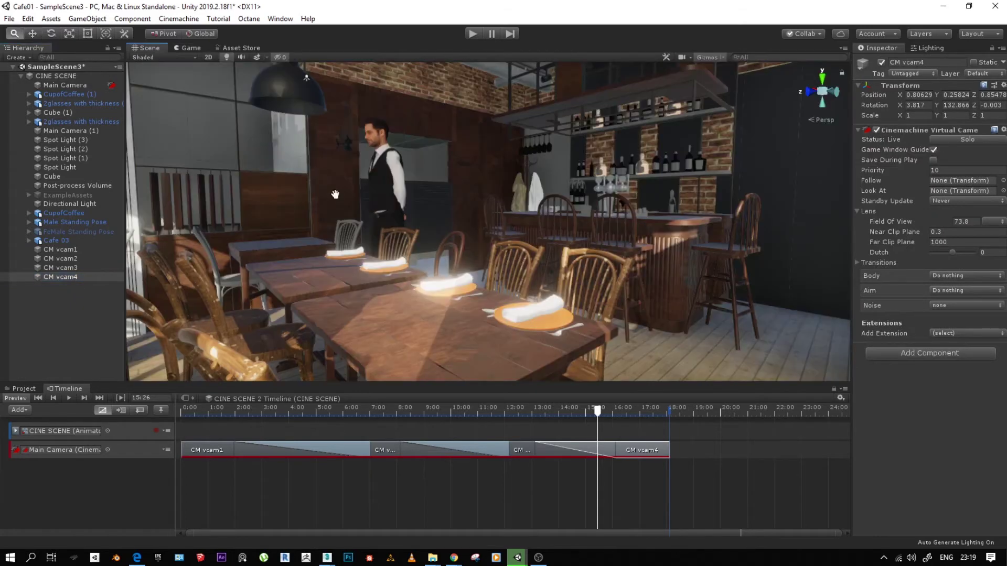
key(f)
alt+drag(393, 222, 423, 228)
alt+right_drag(423, 228, 603, 193)
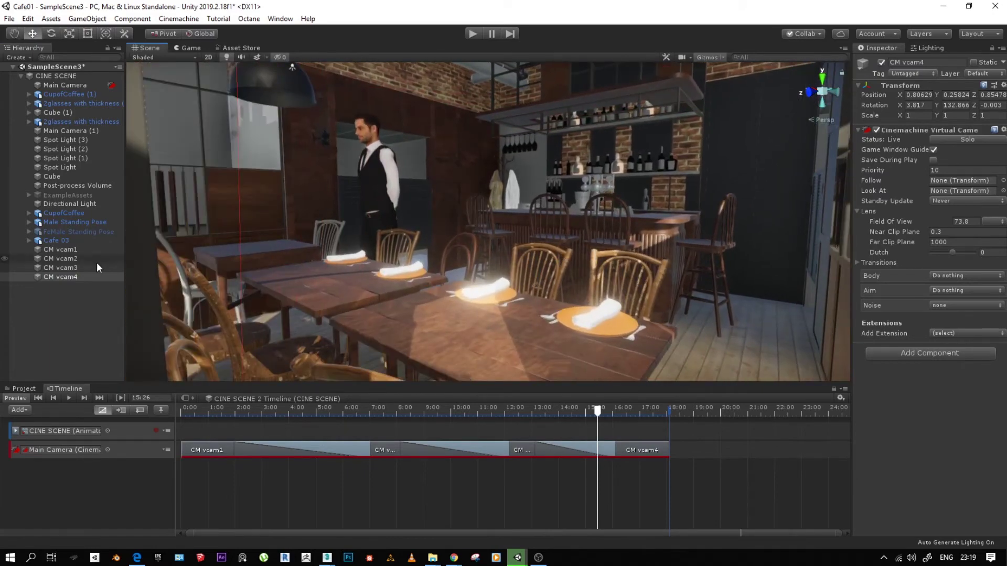
key(ctrl+shift+f)
click(191, 47)
drag(499, 410, 652, 441)
right_click(719, 458)
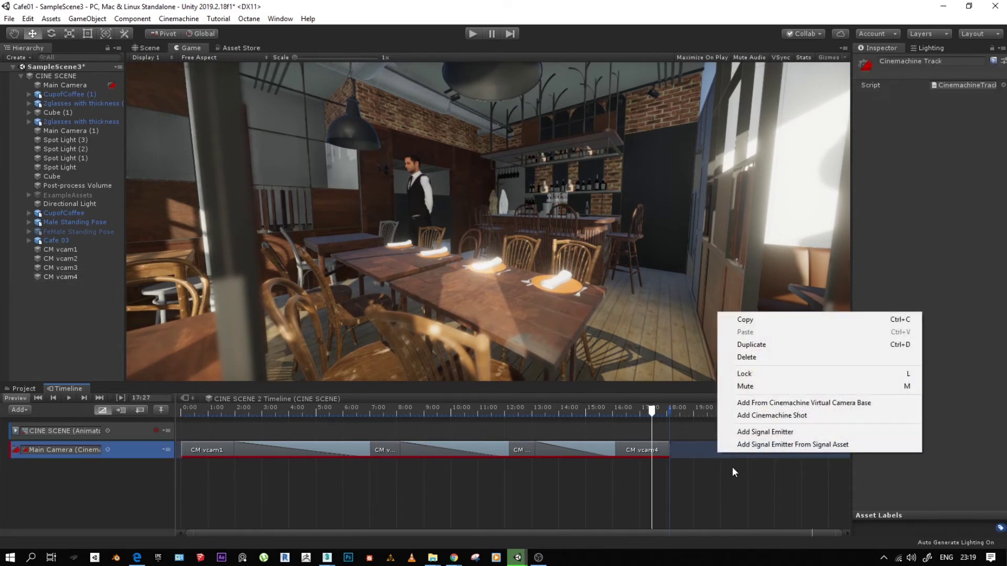
Add a fifth shot with a new, enabled CM vcam5, starting it at about 18.4 s.
click(776, 417)
click(992, 217)
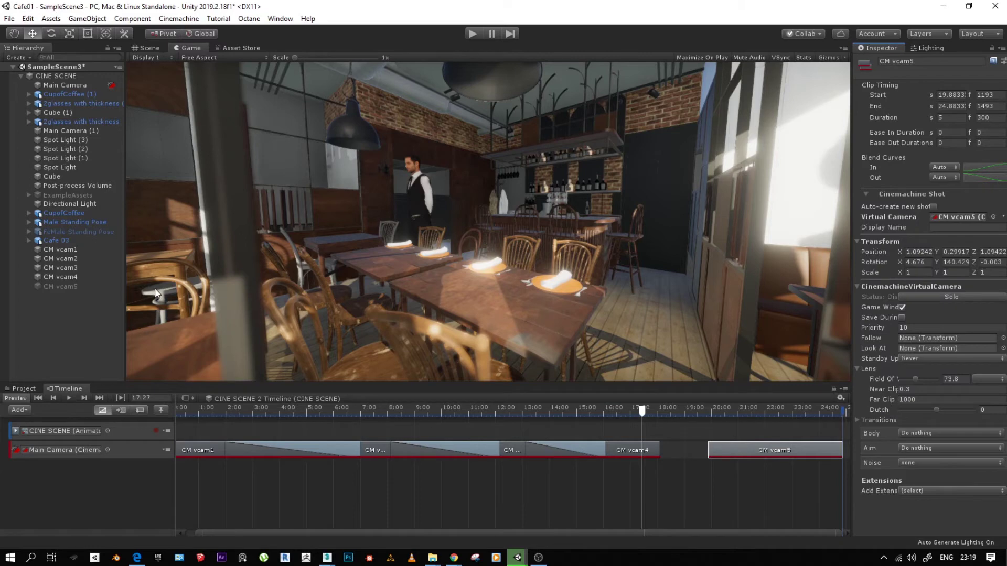
click(63, 286)
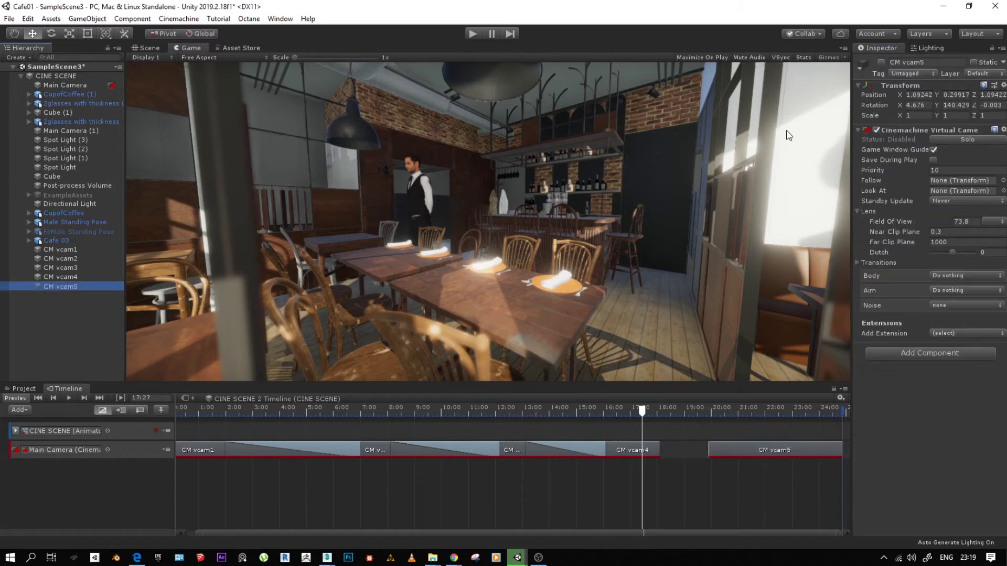
click(882, 62)
key(q)
key(w)
drag(744, 448, 702, 449)
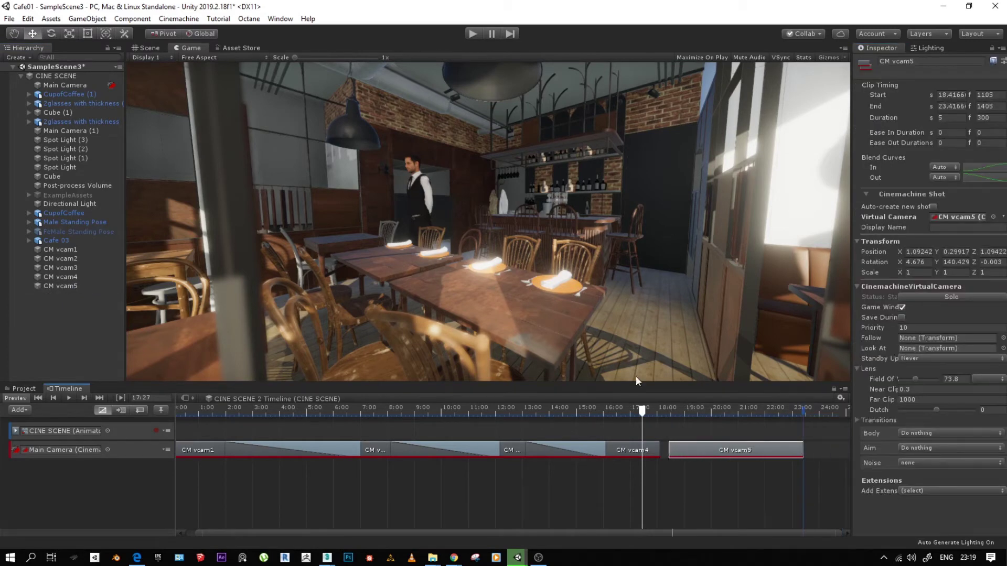
key(q)
Fly the Scene view forward through the cafe toward the waiter.
click(148, 48)
scroll(427, 232, up, 3)
right_drag(427, 231, 468, 209)
scroll(468, 208, up, 5)
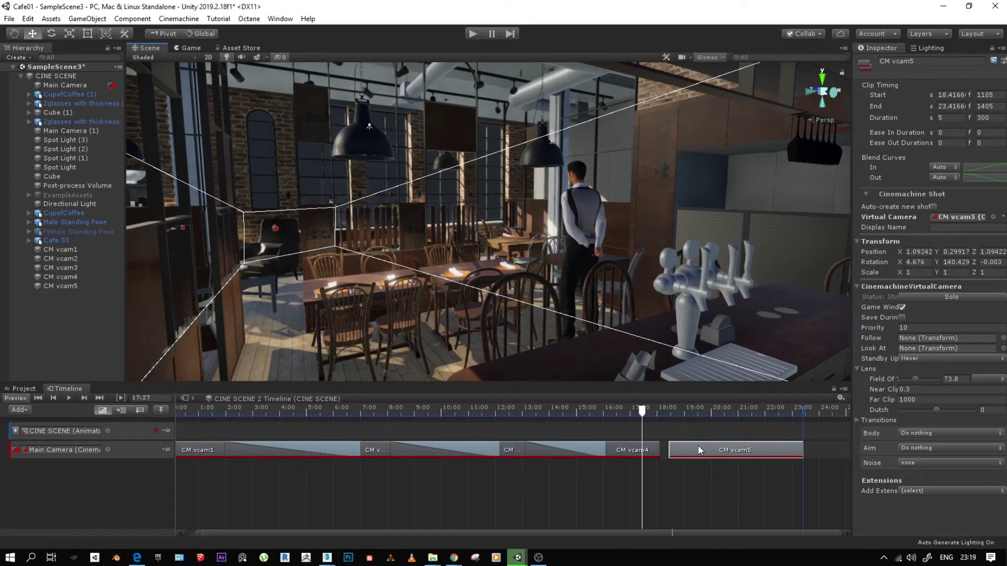
Slide the CM vcam5 clip to start at 17.45 s, blending 4.1 s from vcam4.
click(67, 288)
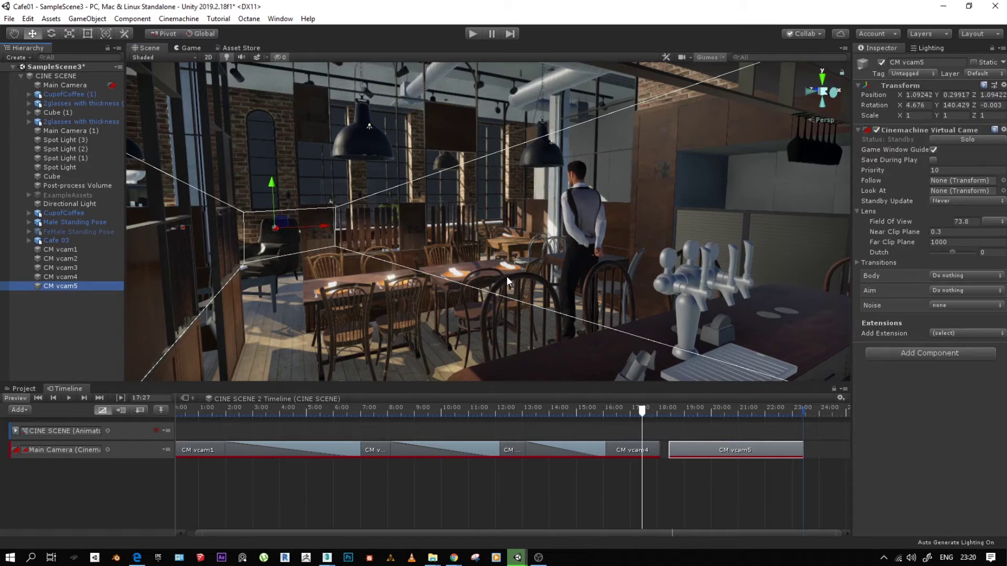
click(706, 461)
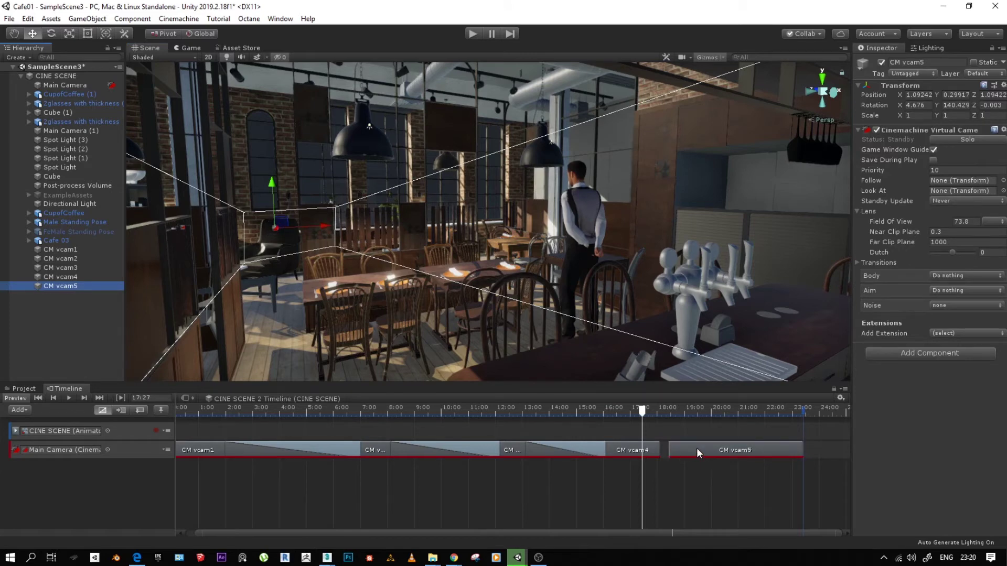
mouse_move(702, 451)
mouse_down()
mouse_move(652, 455)
mouse_move(792, 449)
mouse_up()
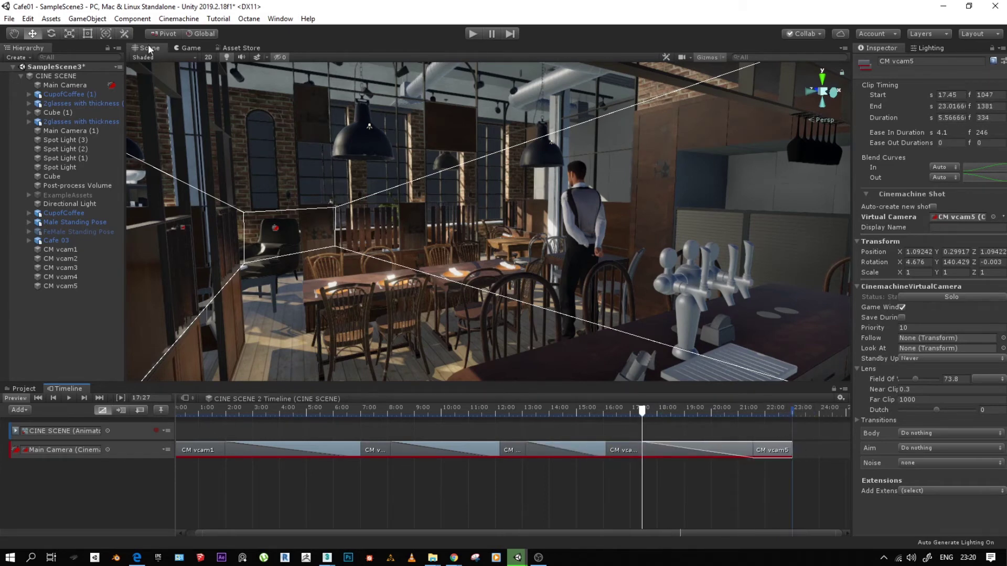
click(200, 48)
Save, then align CM vcam5 to the Scene view, looking past the beer taps toward the waiter.
key(ctrl+s)
drag(257, 410, 768, 462)
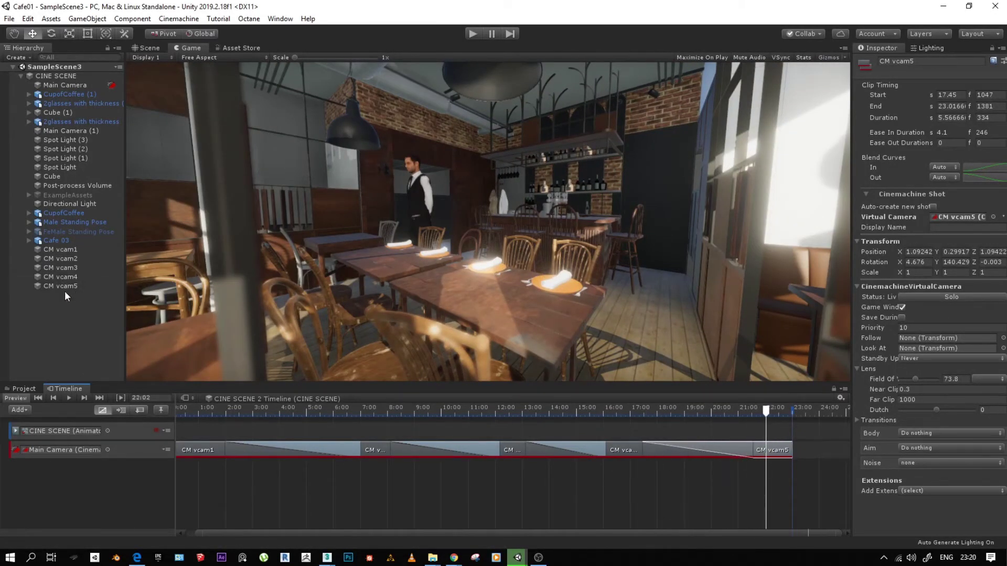
click(149, 48)
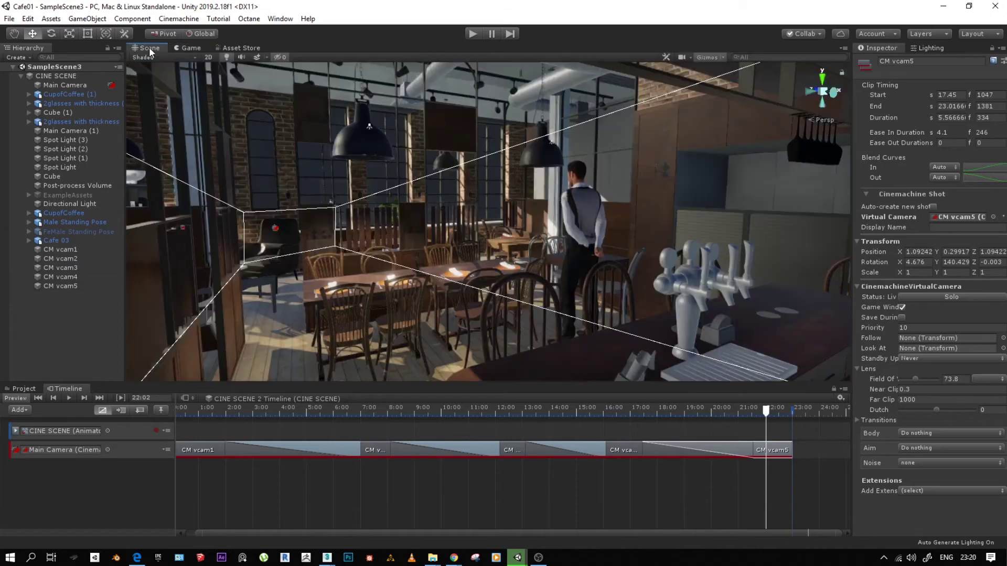
click(69, 285)
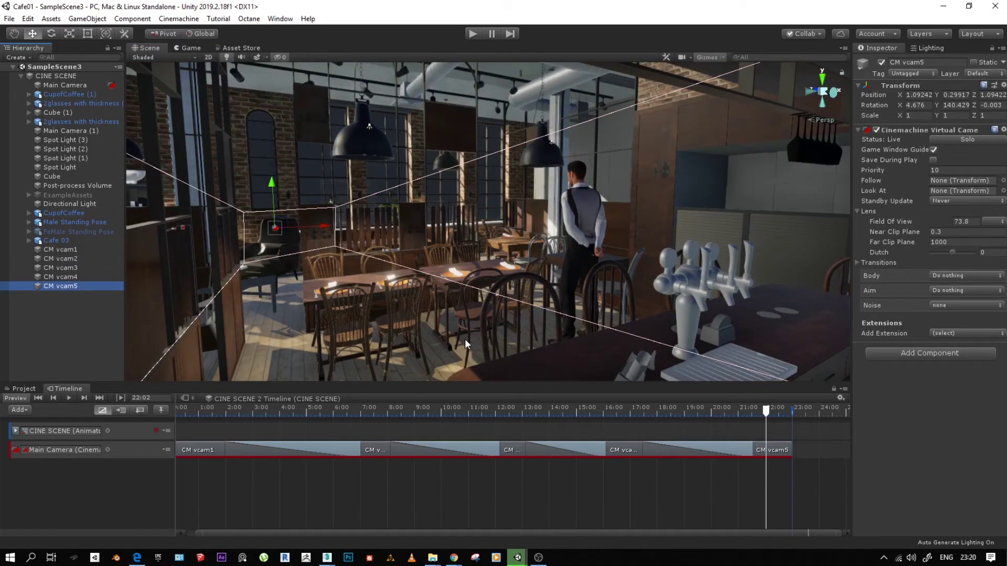
key(ctrl+shift+f)
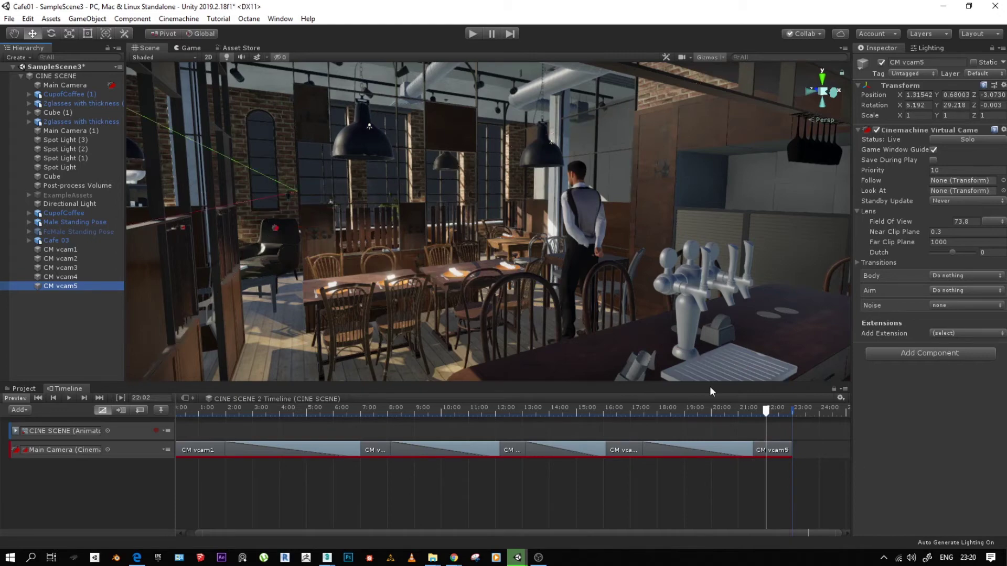
click(190, 48)
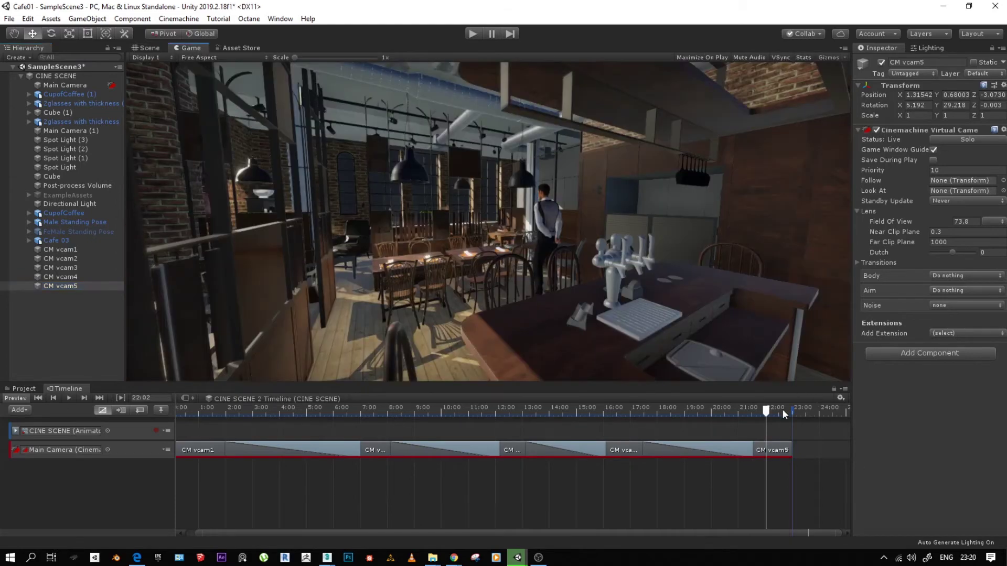
drag(766, 411, 178, 454)
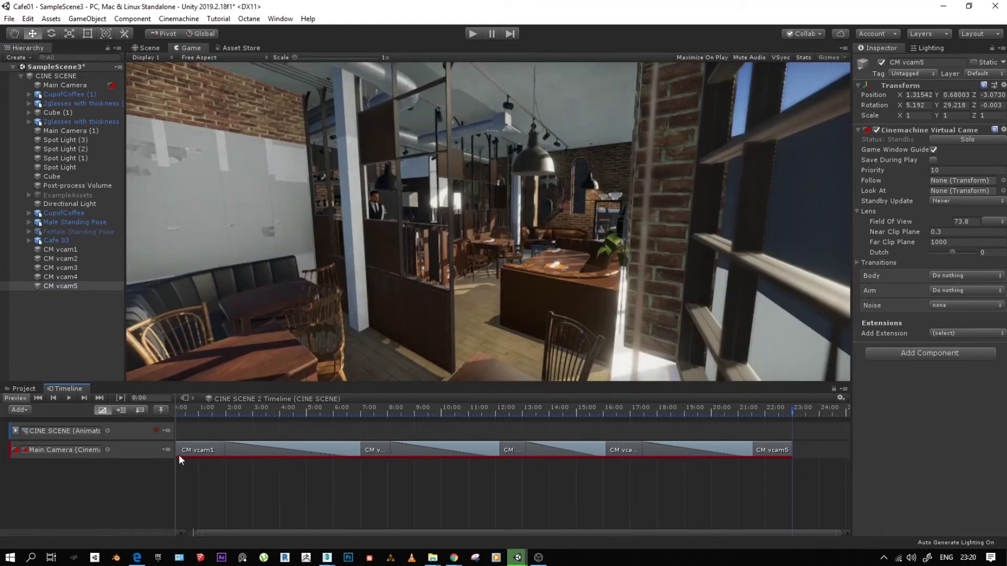
Play the Timeline preview and scrub to about 19 s to review the shots.
click(70, 398)
click(756, 407)
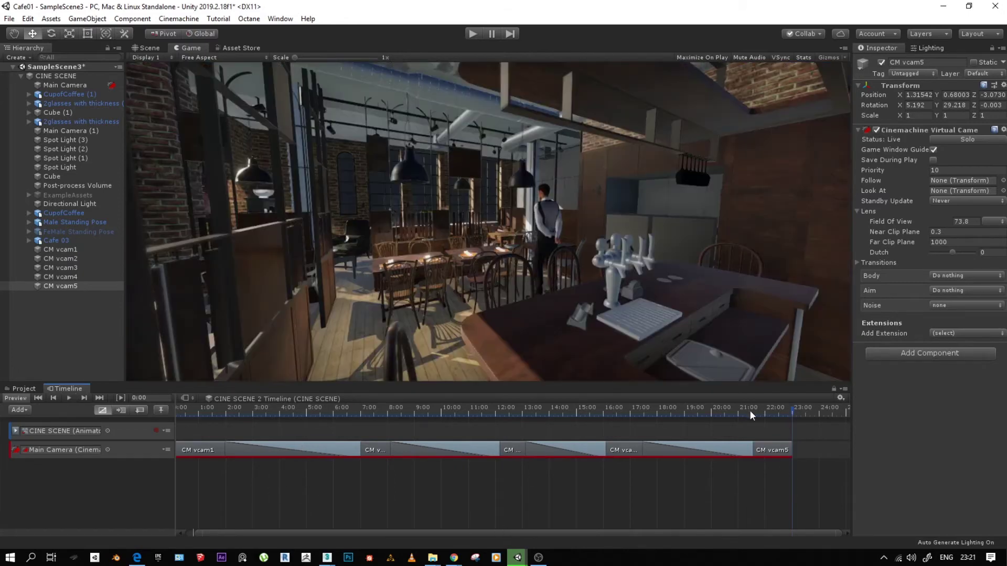
click(441, 410)
drag(406, 412, 681, 414)
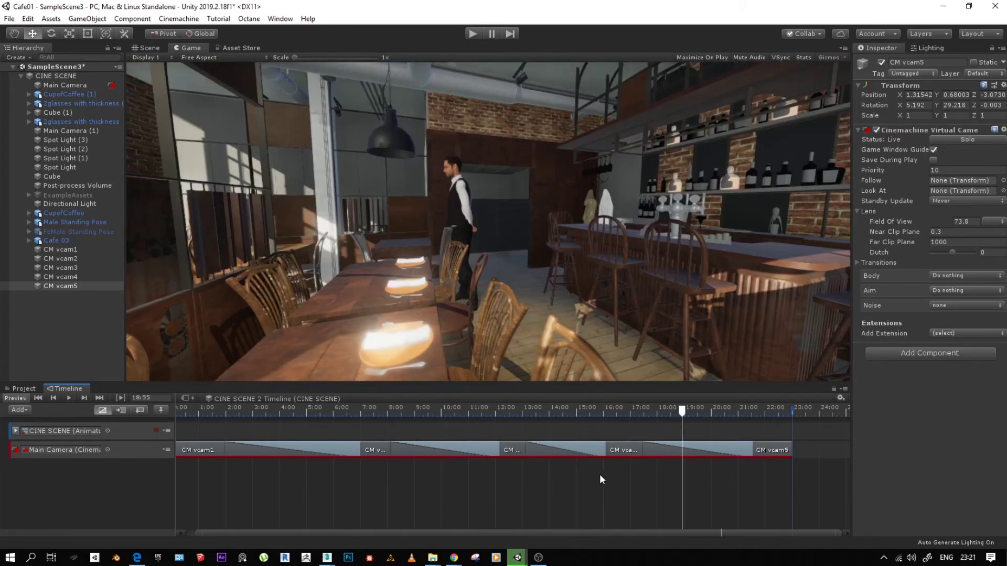
Inspect CINE SCENE, Main Camera and a virtual camera, then save the scene.
click(52, 75)
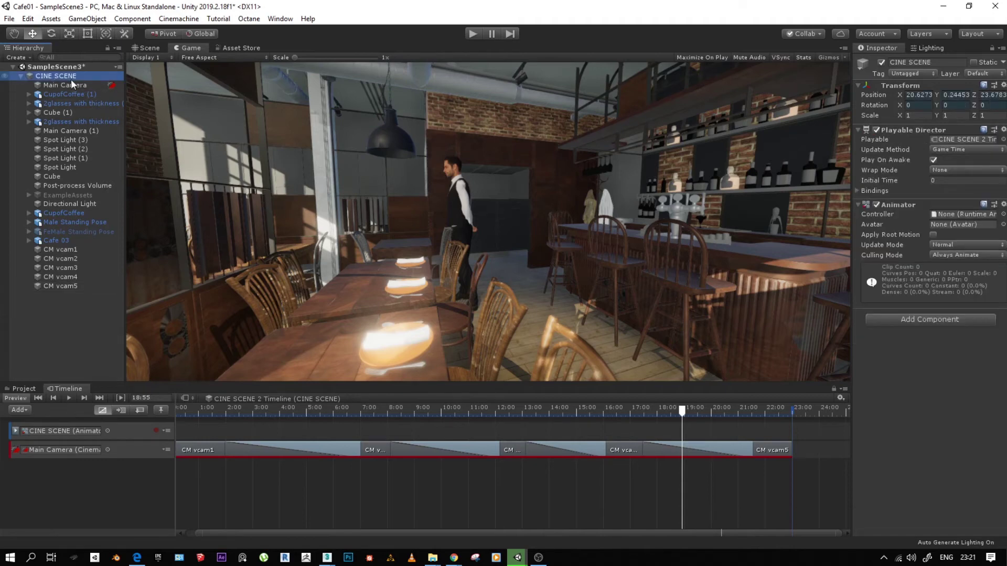
click(71, 86)
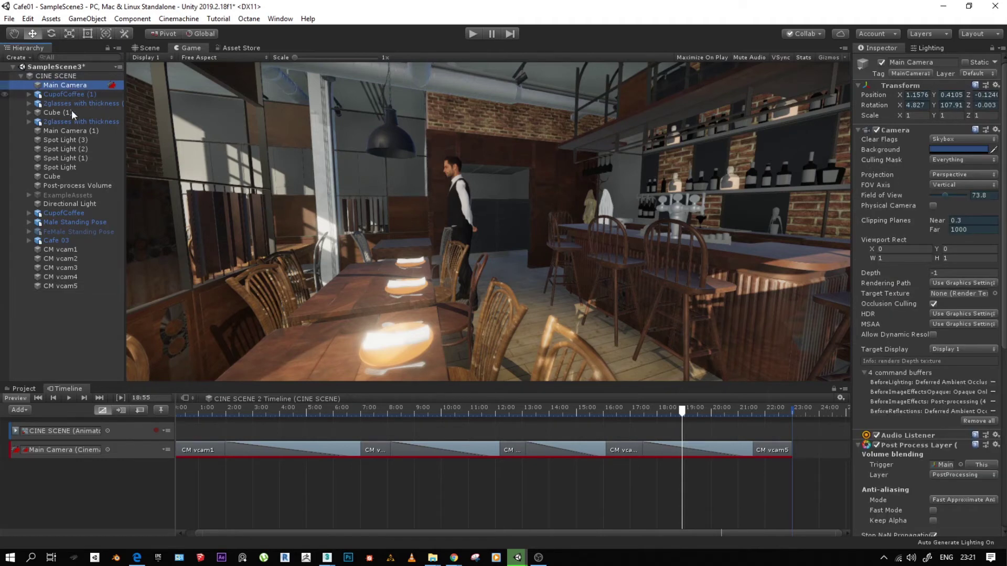
click(67, 249)
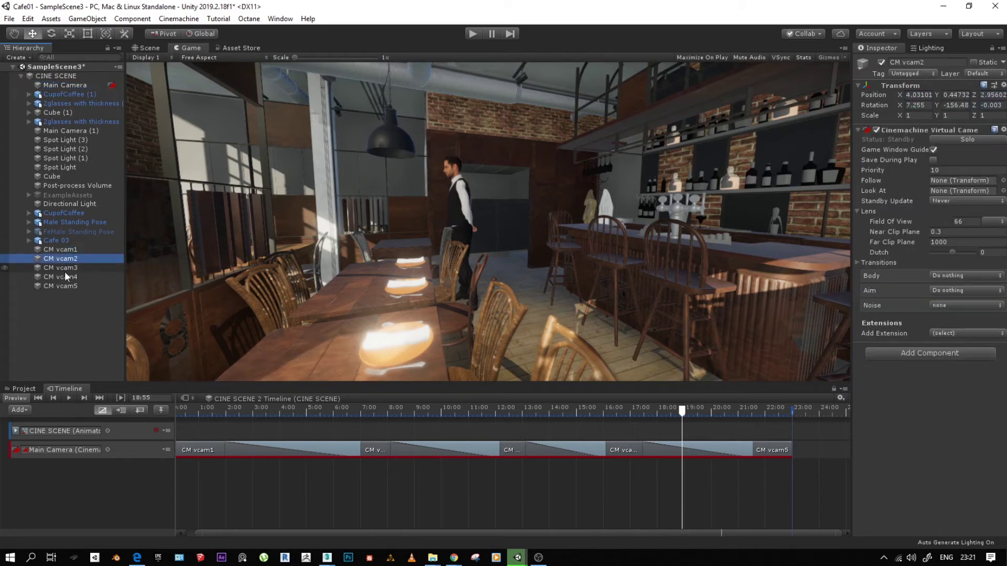
click(76, 299)
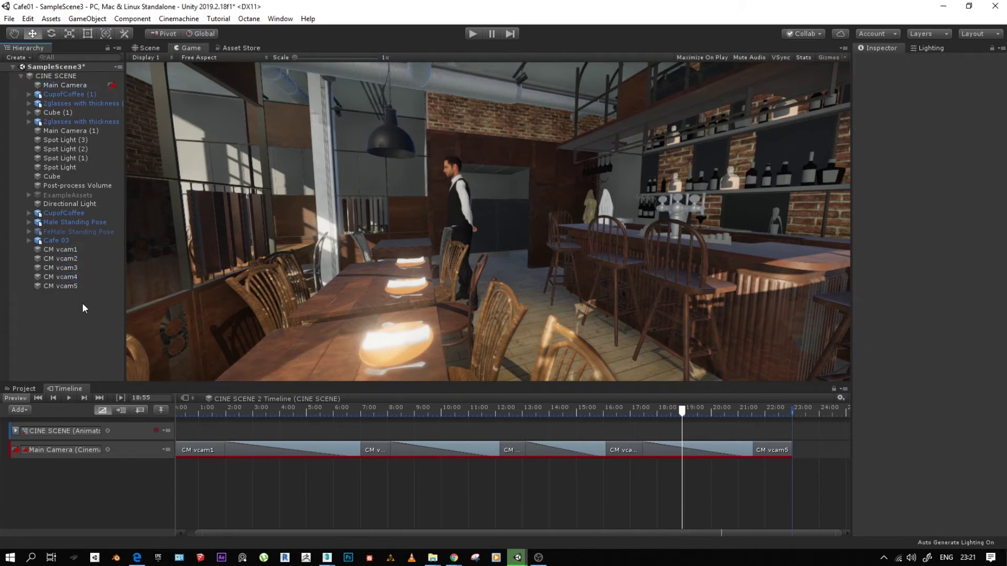
key(ctrl+s)
drag(209, 411, 533, 449)
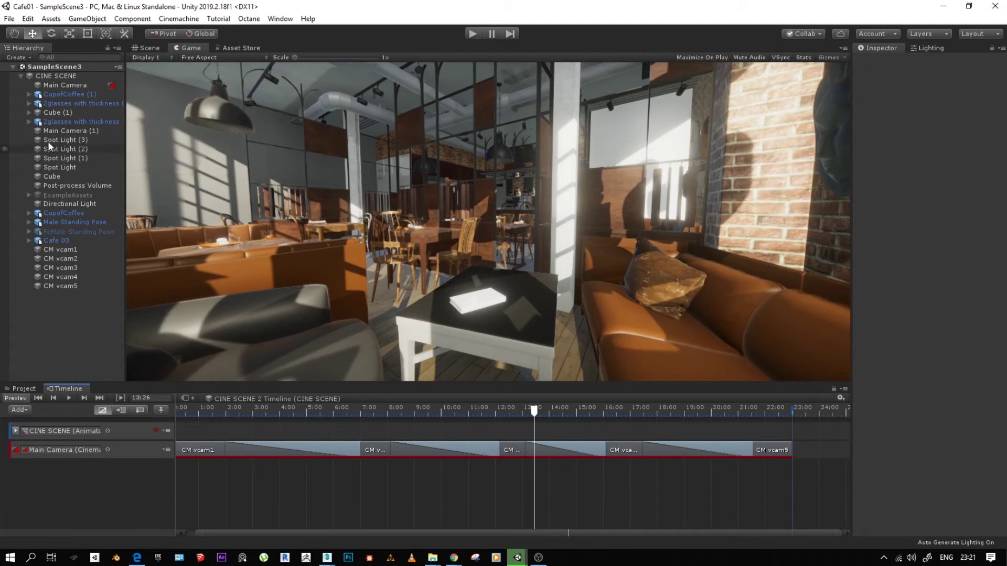
Compare the Post-process Volume's ACES tonemapping and Color Grading by toggling each off and on.
click(61, 185)
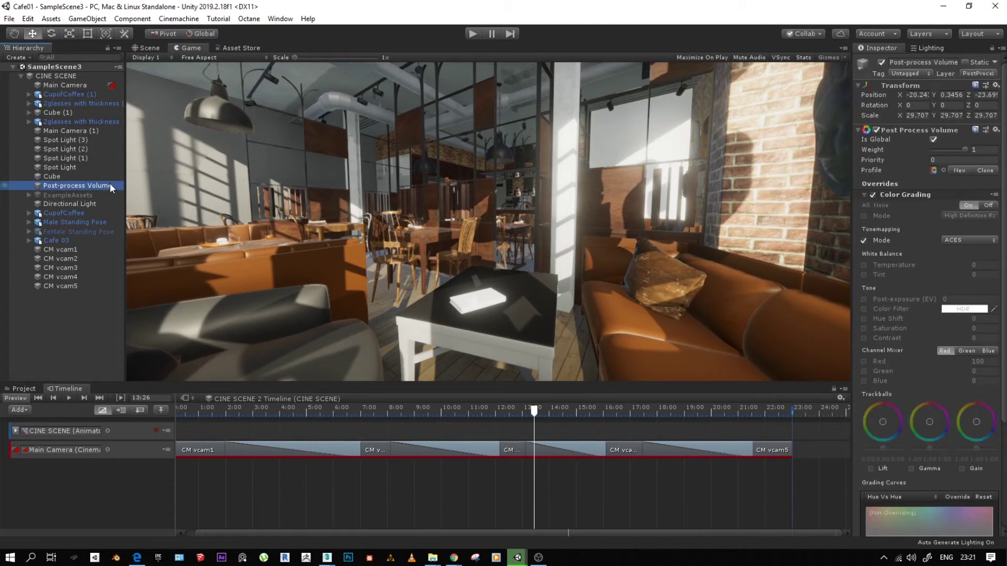
click(864, 240)
click(864, 240)
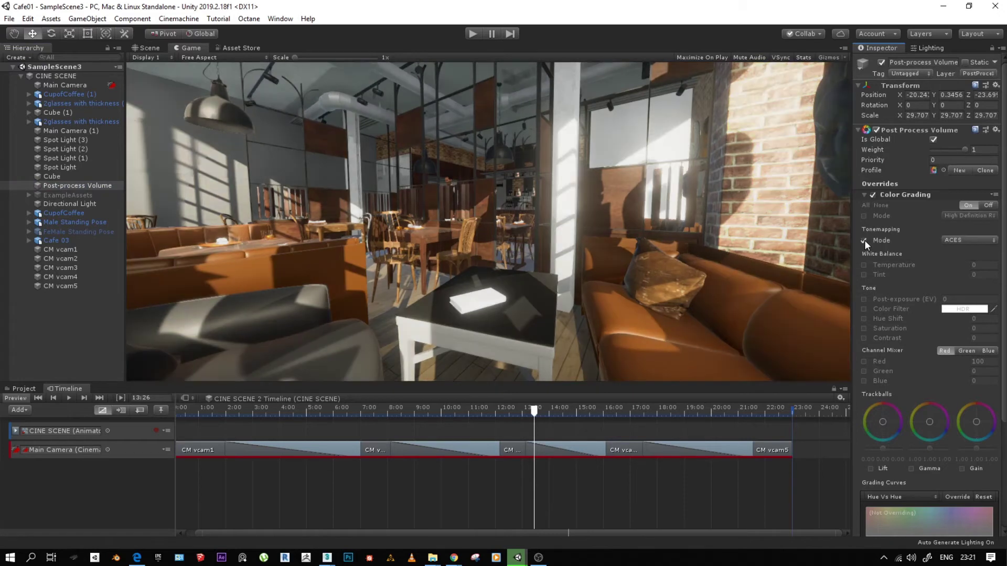
click(872, 198)
click(872, 196)
Toggle the whole Post-process Volume off and on, then re-expand CINE SCENE's children.
click(875, 130)
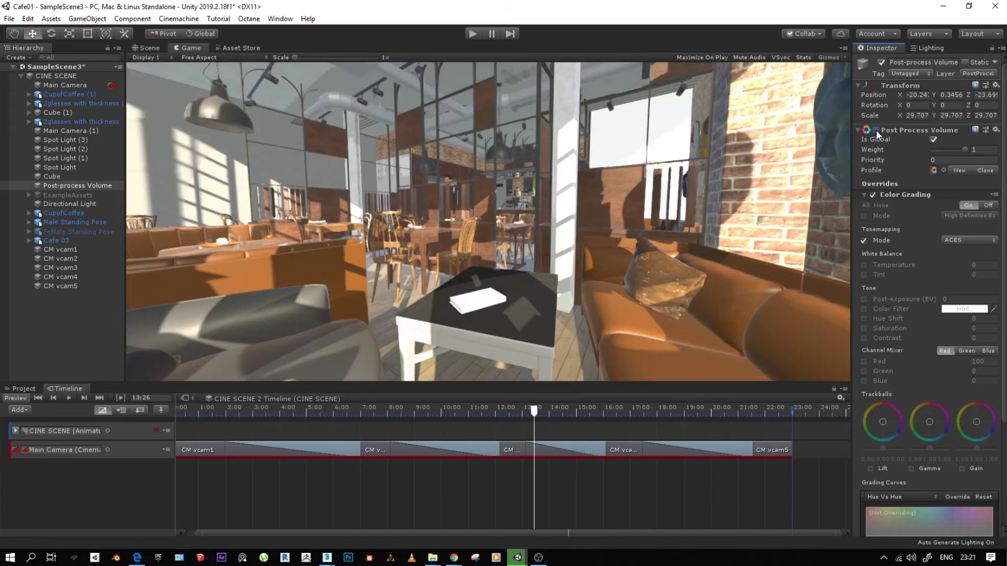
click(876, 130)
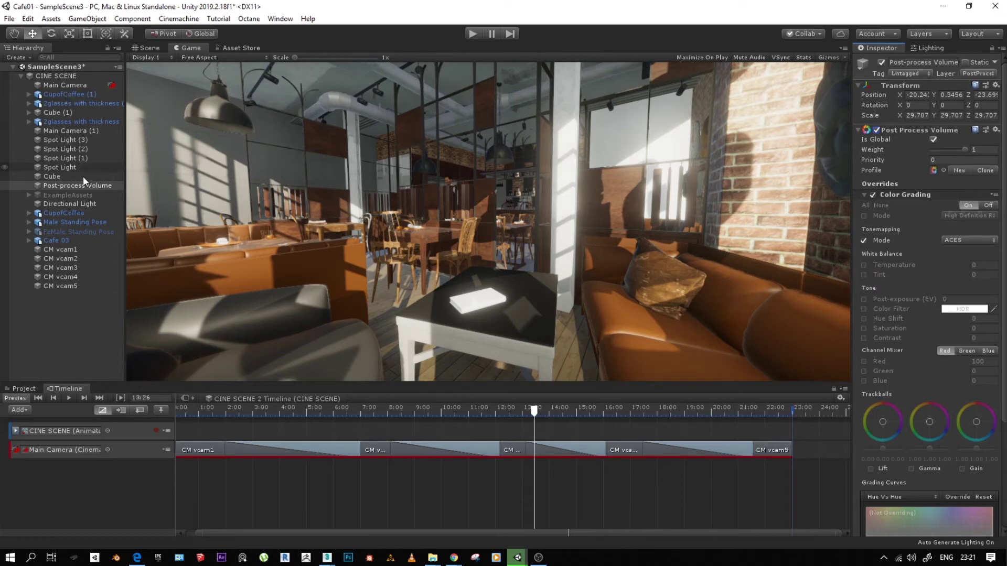
click(65, 185)
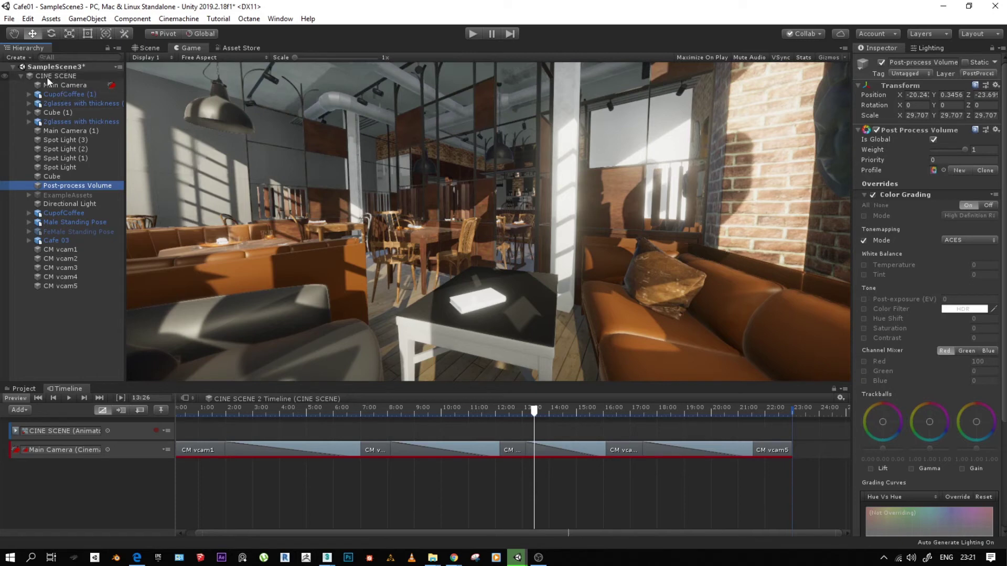
click(20, 75)
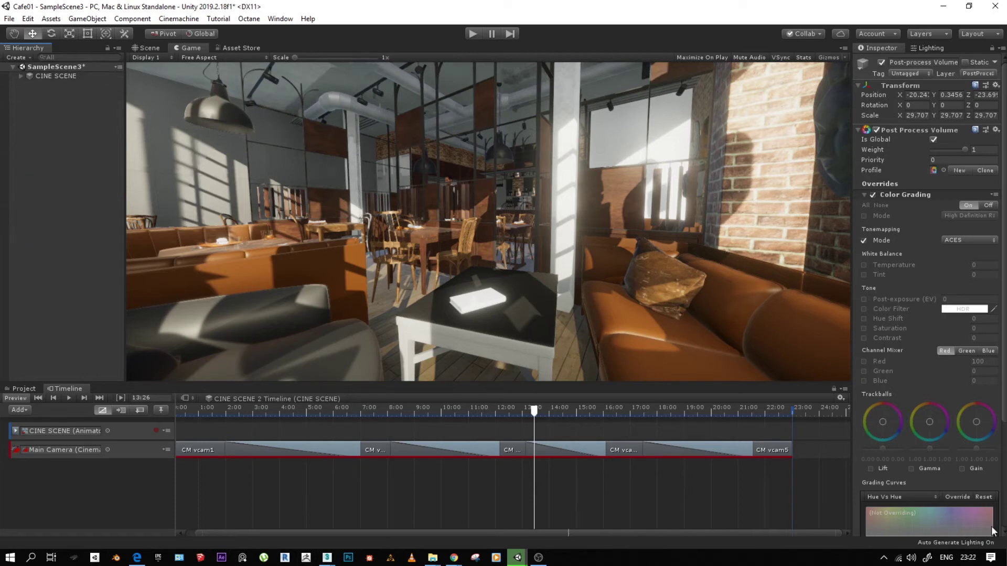
click(21, 76)
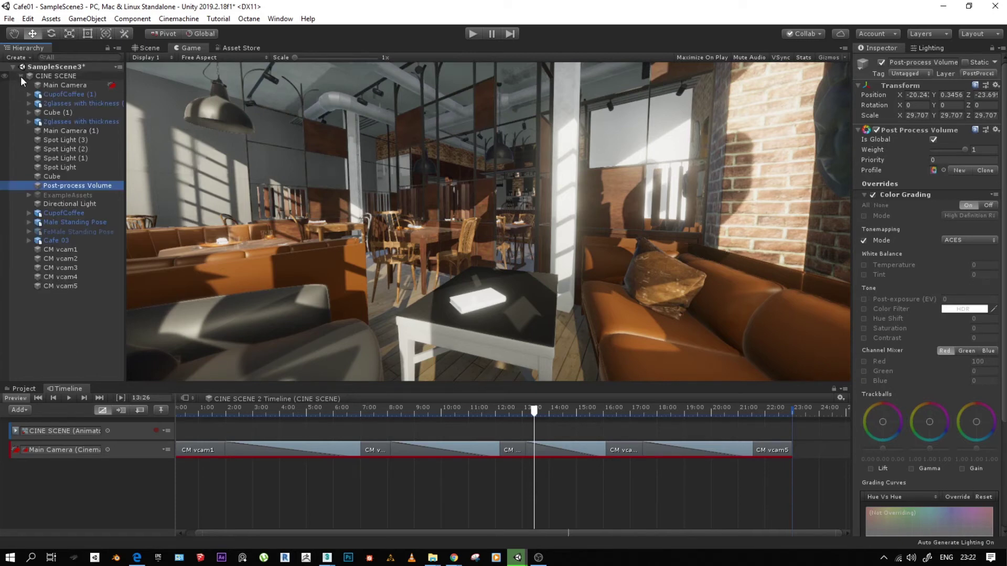
Check the Main Camera's Add Component list without adding anything.
click(71, 86)
scroll(928, 473, down, 10)
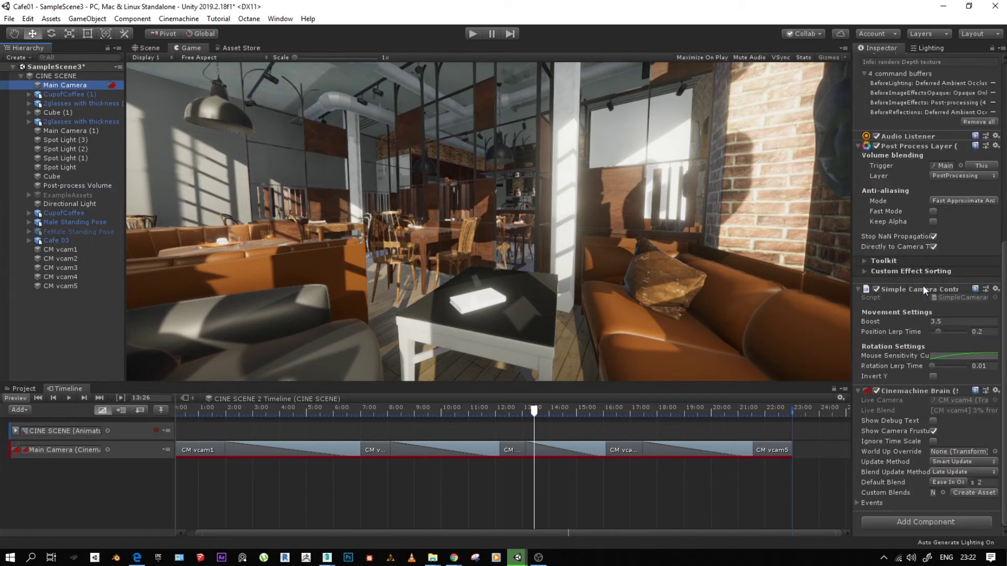
click(919, 520)
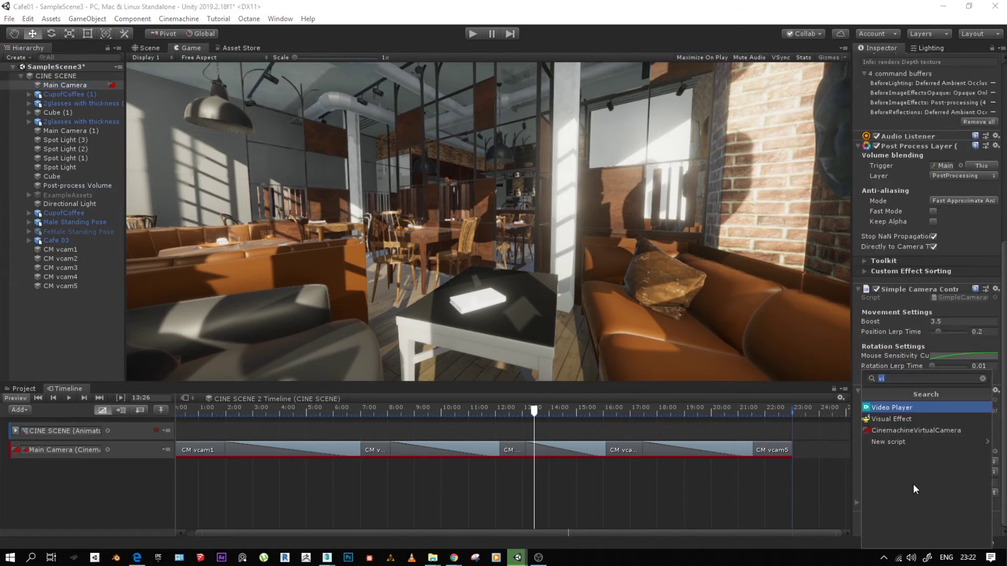
click(839, 546)
Open Assets/Scripts in the Project panel and bring up the UNITY SCRIPTS Explorer window.
click(22, 390)
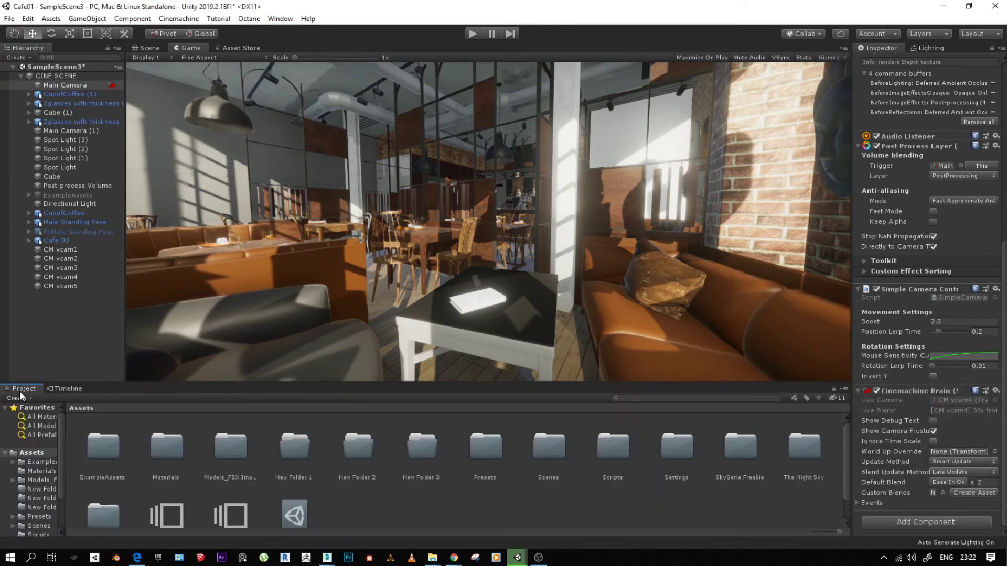
double_click(603, 450)
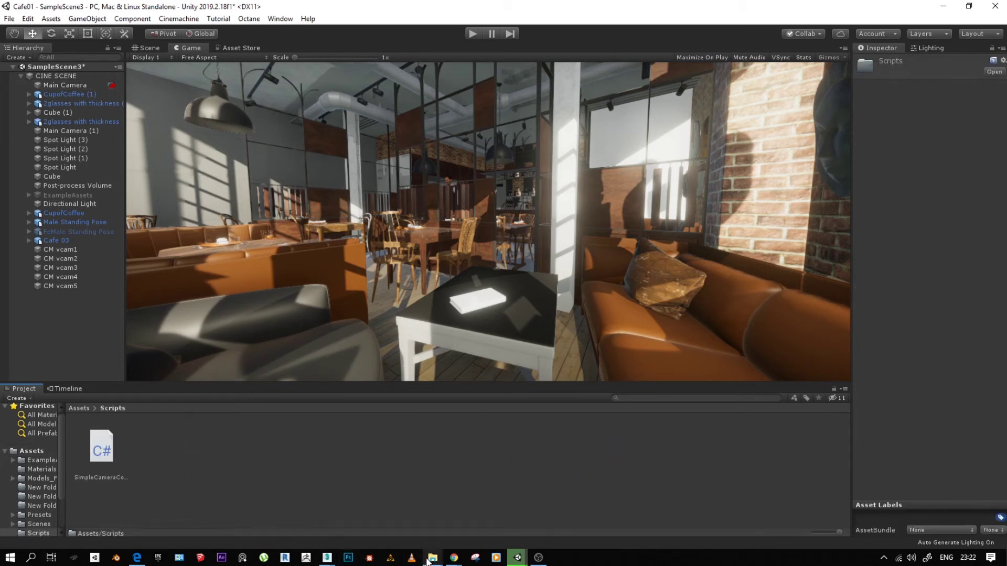
mouse_move(433, 558)
click(586, 520)
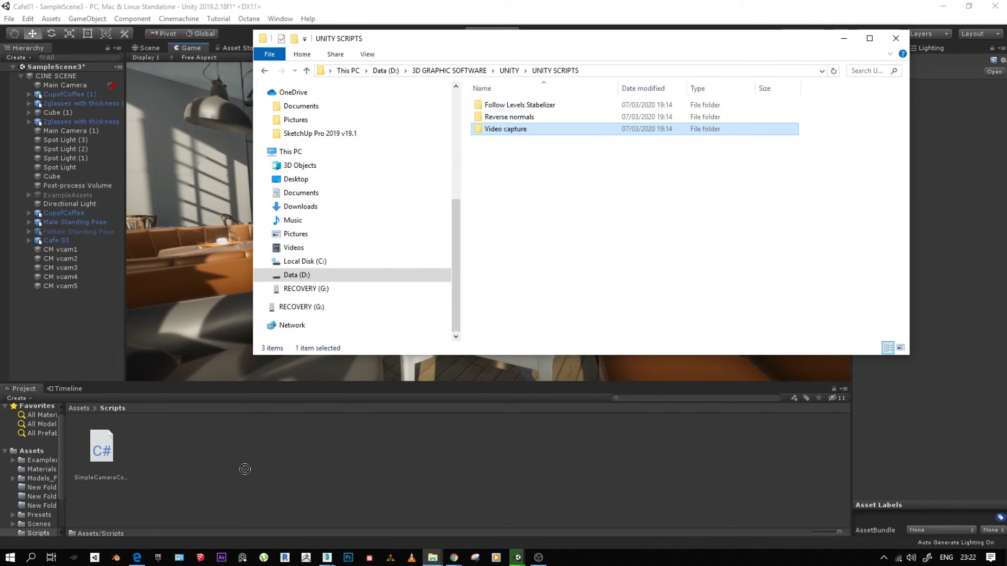
Copy the Video capture folder from Explorer into Unity's Scripts folder.
drag(245, 470, 245, 470)
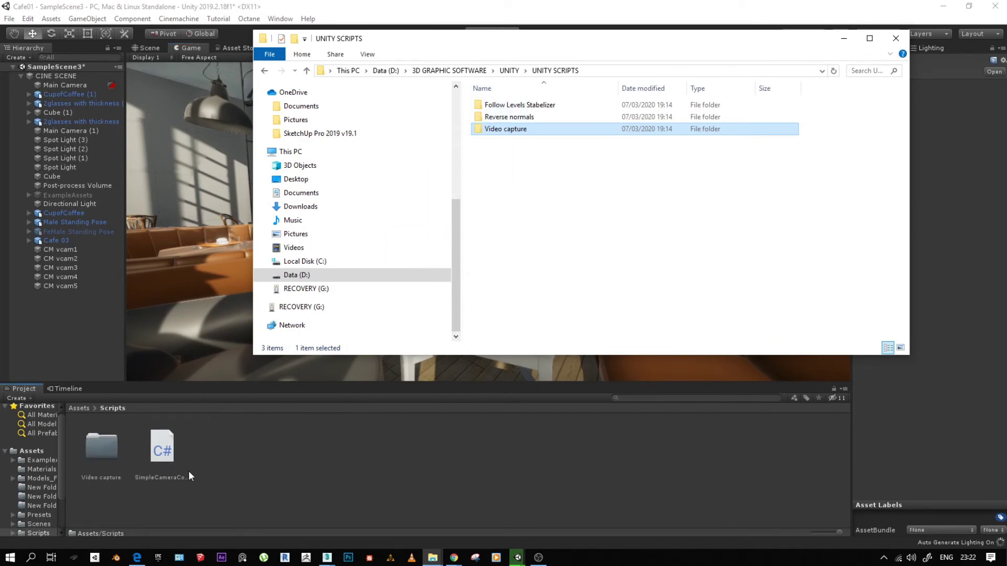
click(236, 474)
click(100, 454)
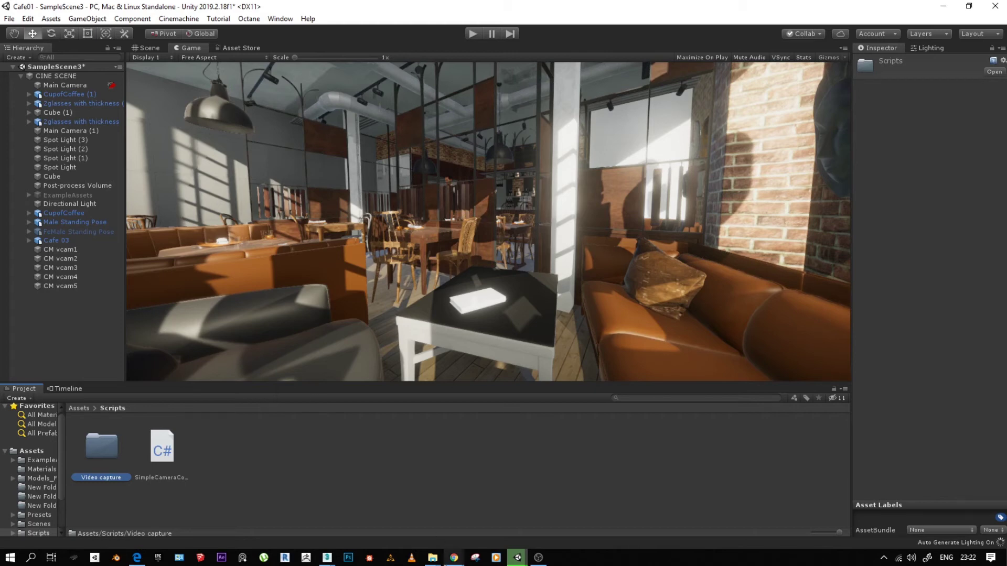
Open Hotel Lobby_01's ScreenshotFolder and preview the 0011 shot image full screen.
mouse_move(432, 557)
click(471, 518)
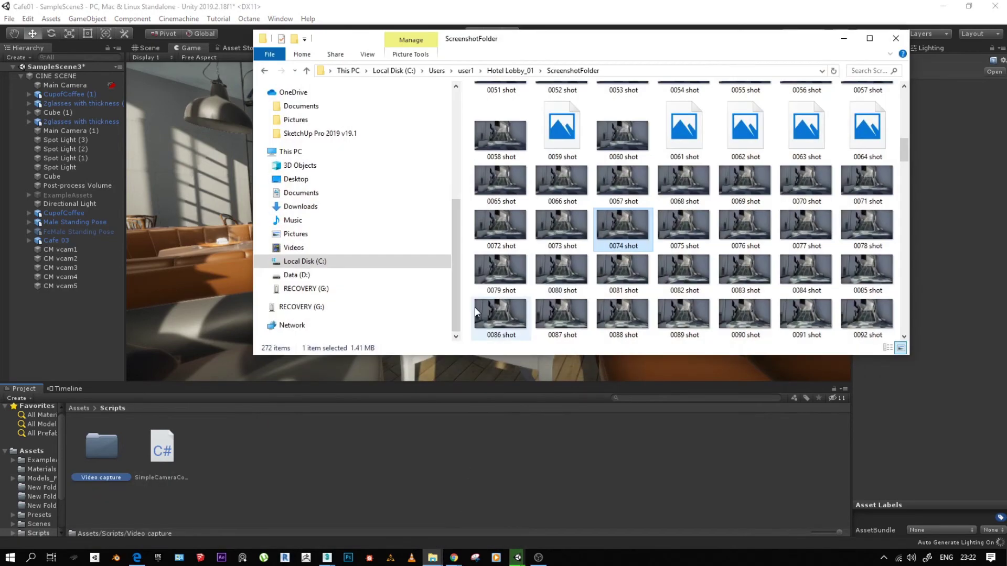
click(500, 71)
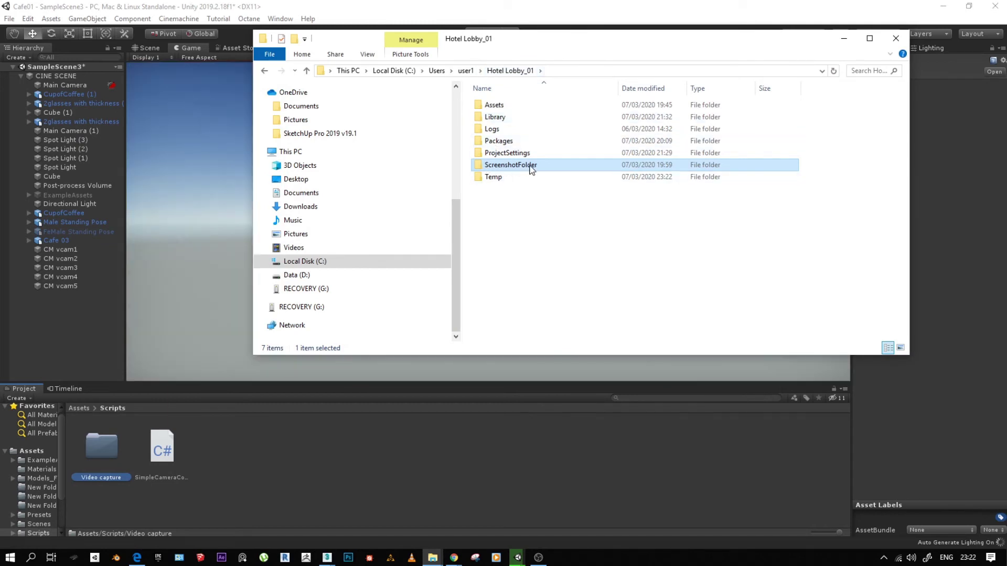
double_click(521, 166)
double_click(633, 147)
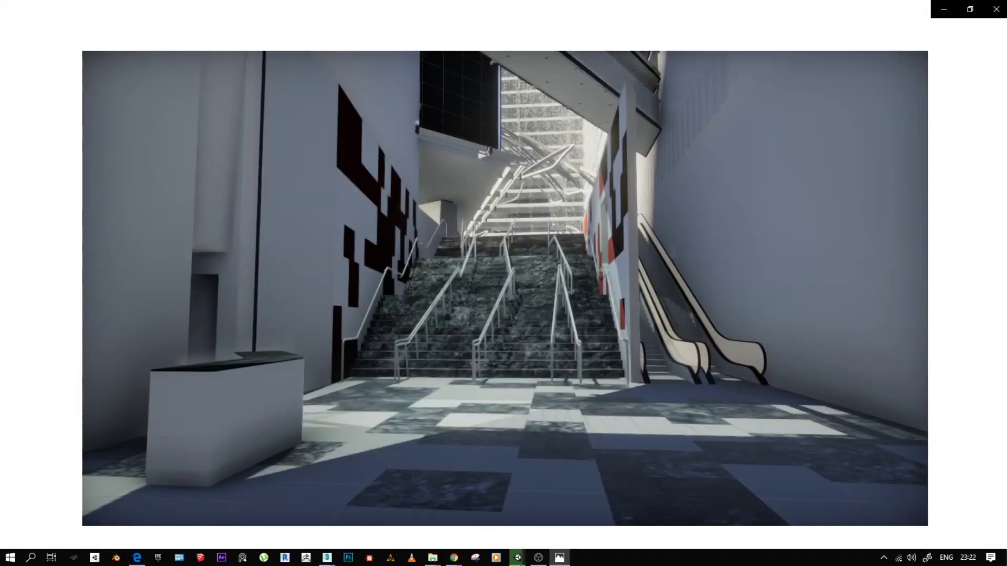
click(997, 15)
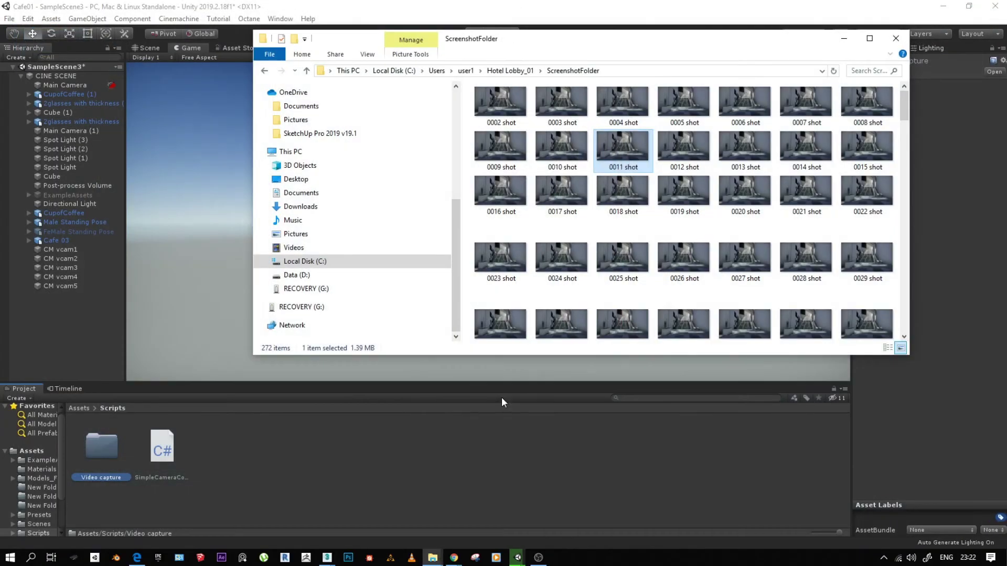
click(843, 39)
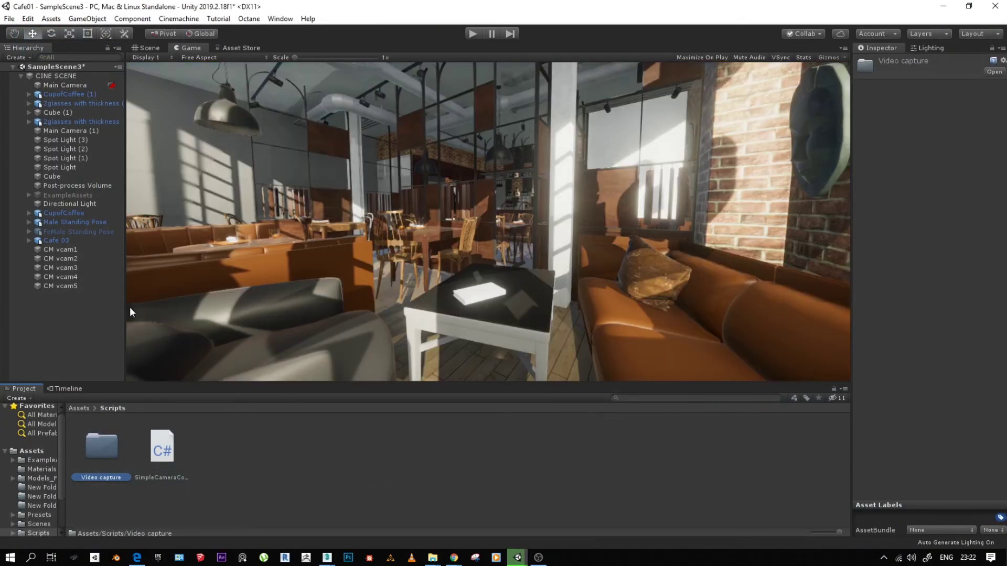
Add the Video Exporter component to the Main Camera.
click(70, 86)
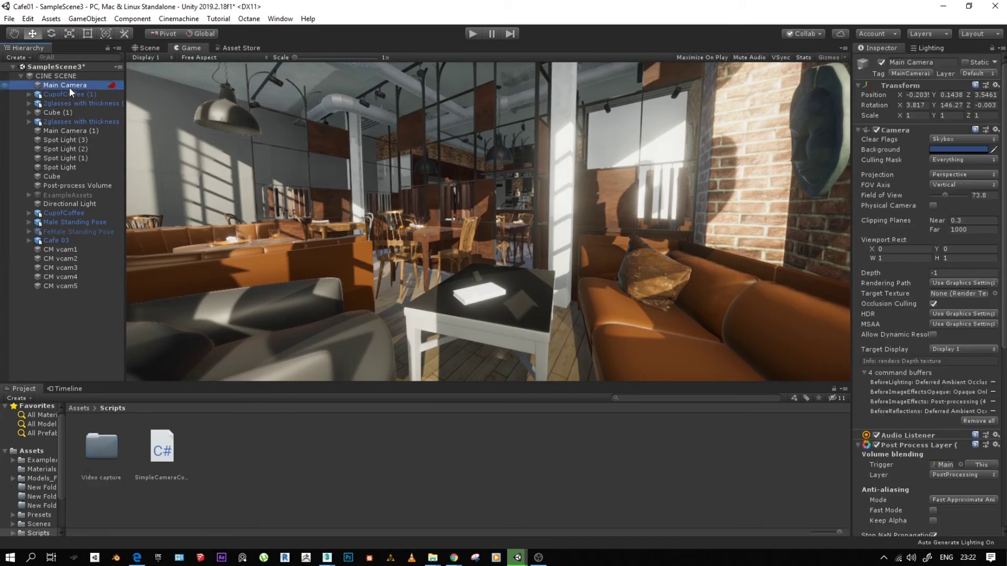
scroll(977, 397, down, 3)
scroll(978, 397, down, 5)
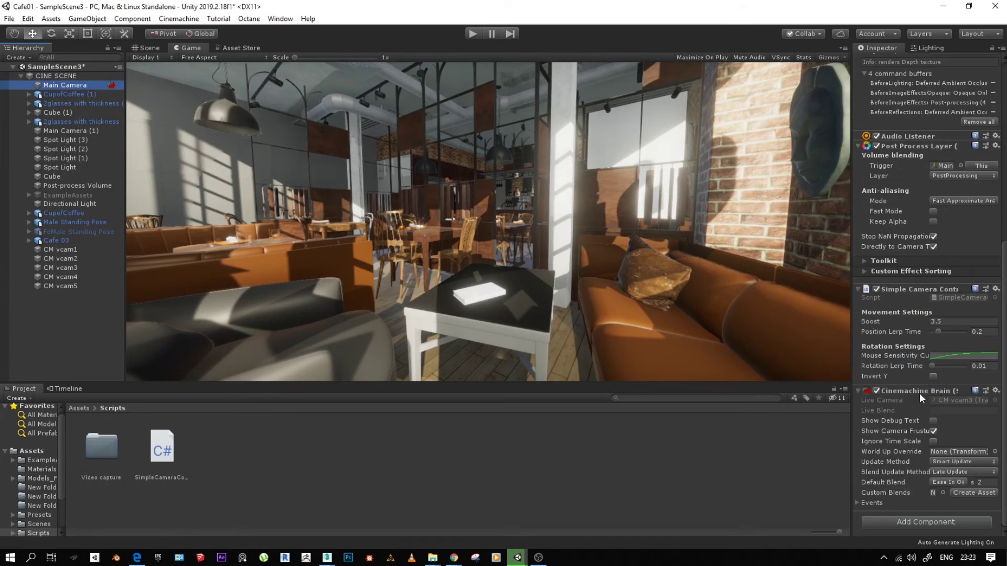
click(895, 520)
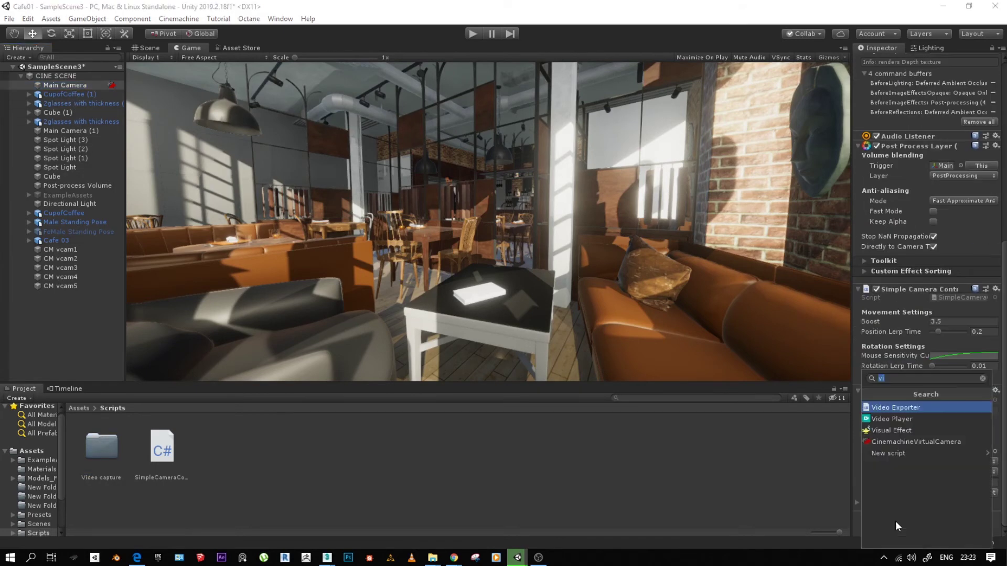
click(889, 407)
Enable Maximize On Play and run the Cafe01 scene.
scroll(902, 473, down, 1)
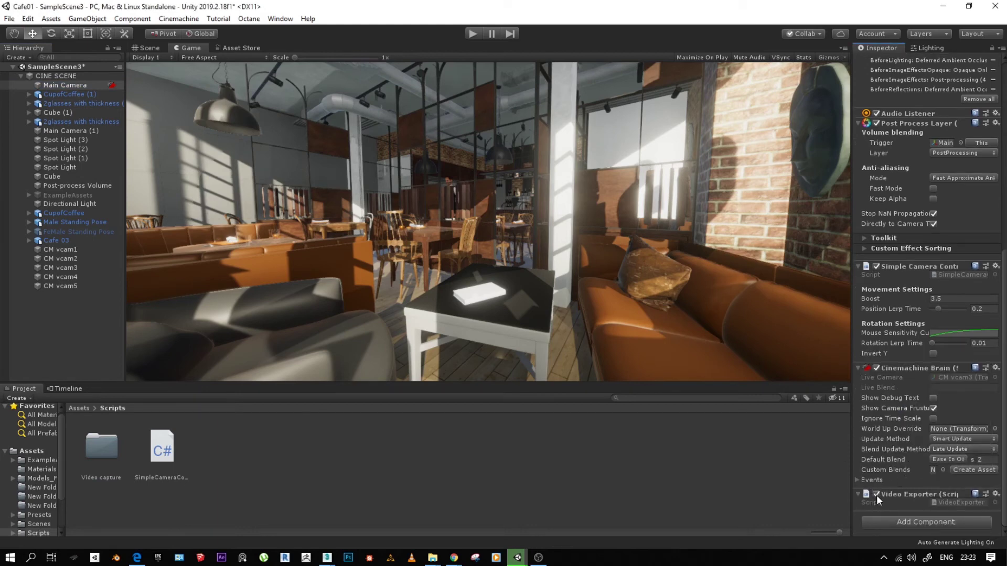
click(700, 55)
click(470, 35)
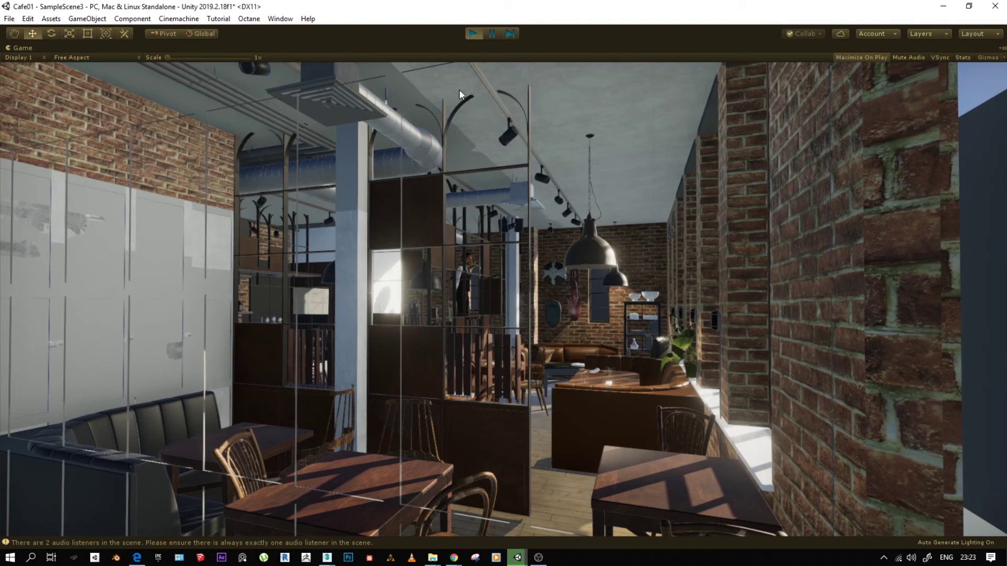
Stop Play mode and return to the Scene view.
click(473, 33)
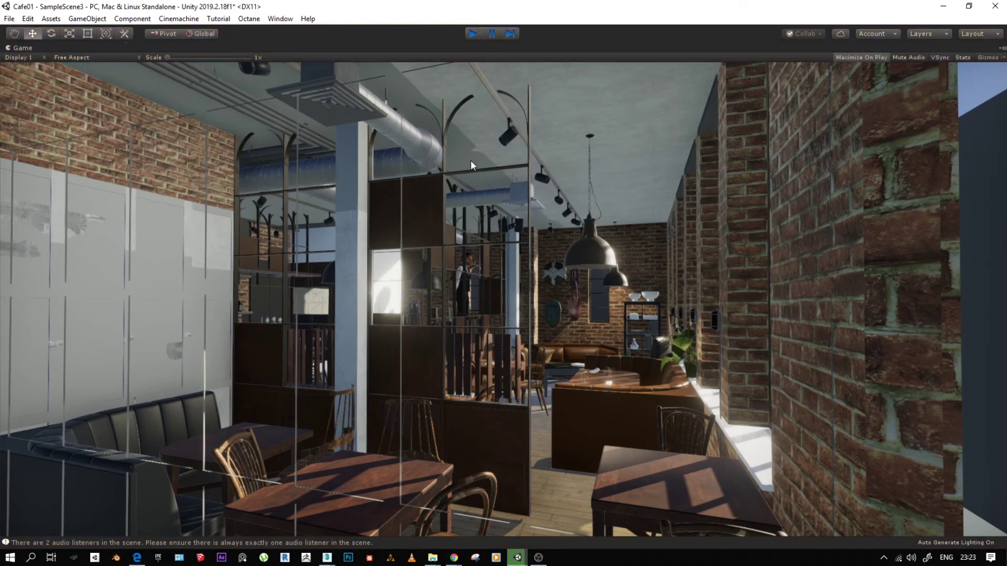
key(q)
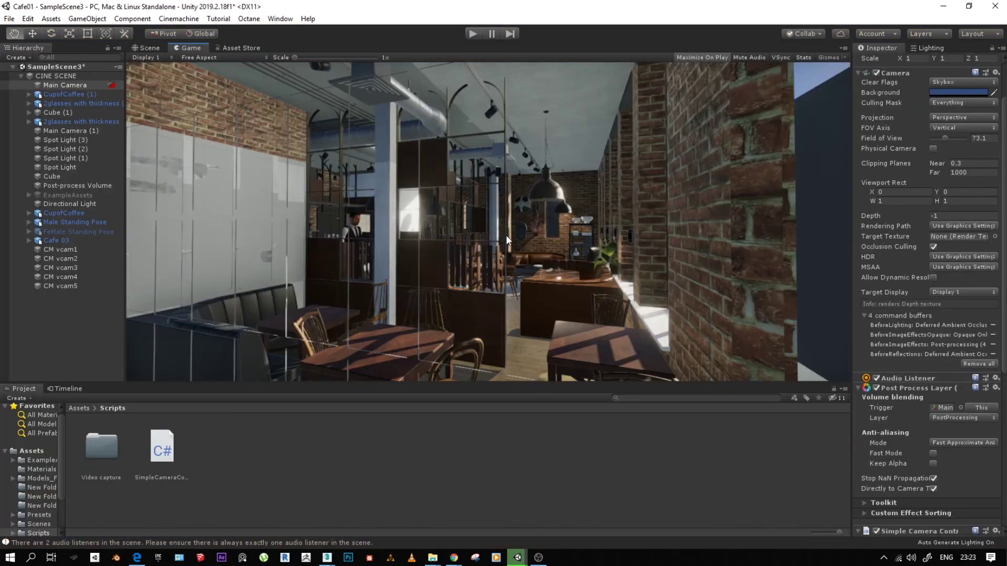
key(w)
click(148, 47)
Orbit and fly the Scene view into the cafe toward the waiter and bar wall.
alt+drag(367, 227, 980, 180)
right_drag(839, 210, 534, 259)
scroll(435, 245, down, 5)
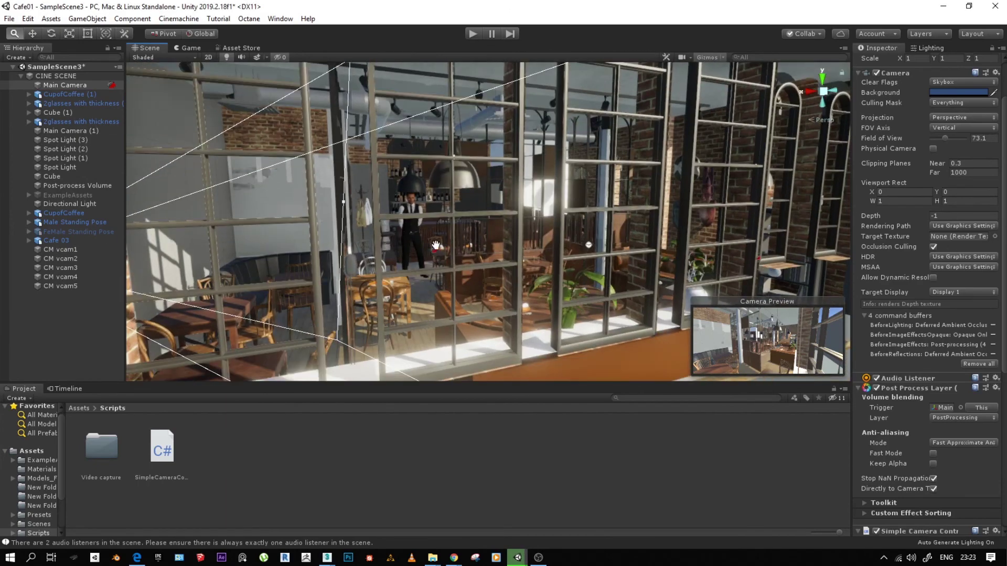
scroll(436, 244, up, 5)
right_drag(436, 245, 436, 278)
scroll(435, 272, up, 3)
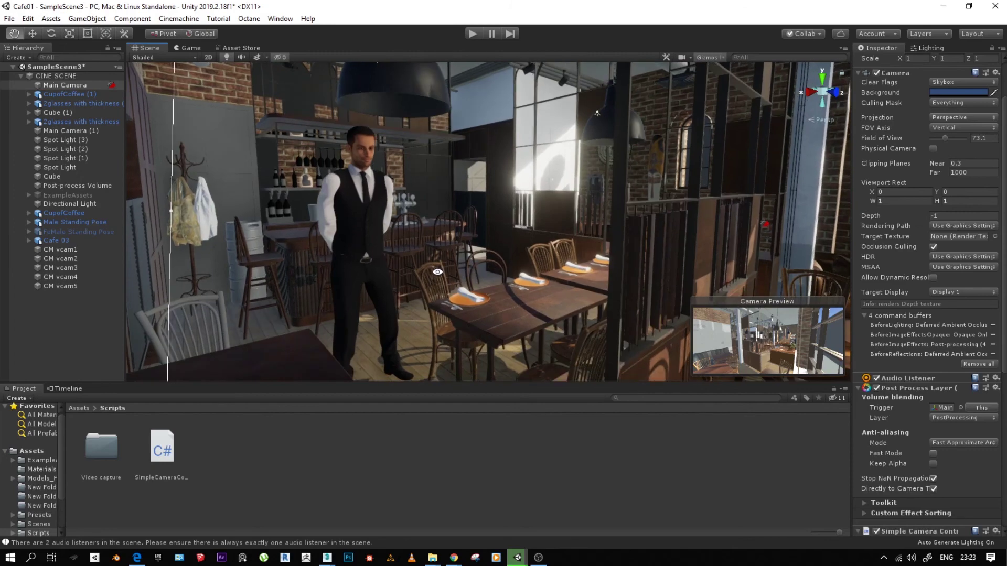
scroll(463, 305, down, 6)
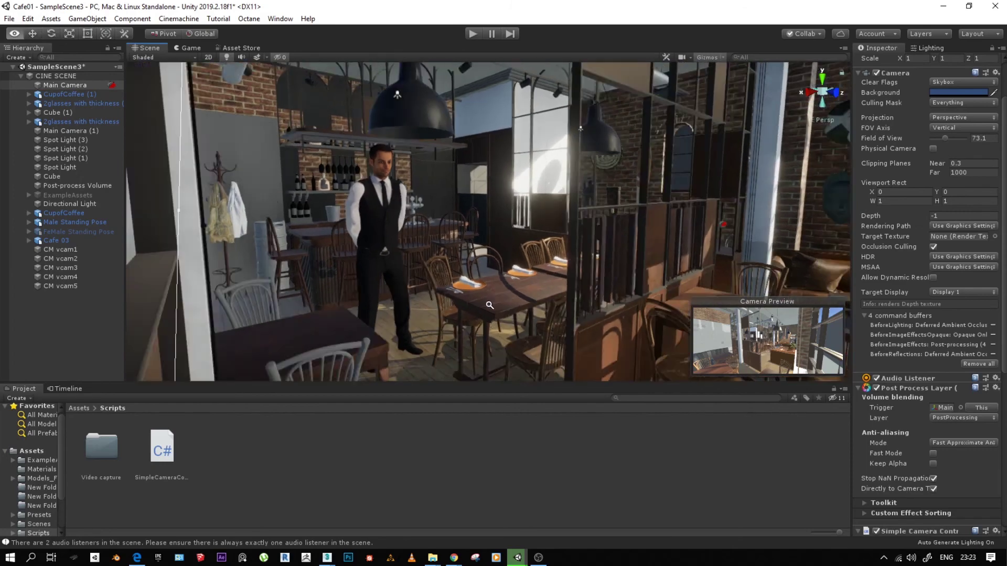
scroll(456, 302, up, 8)
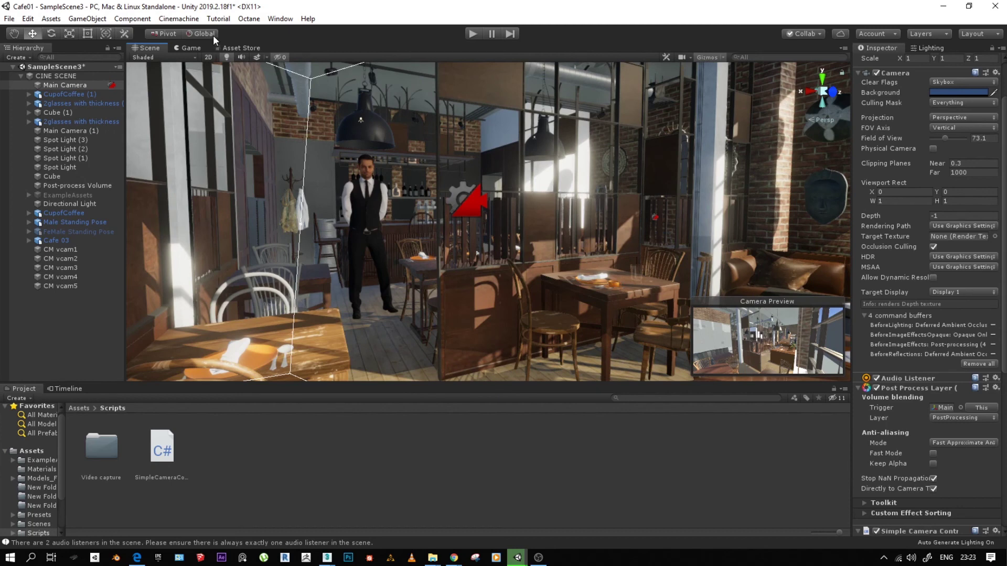
click(238, 48)
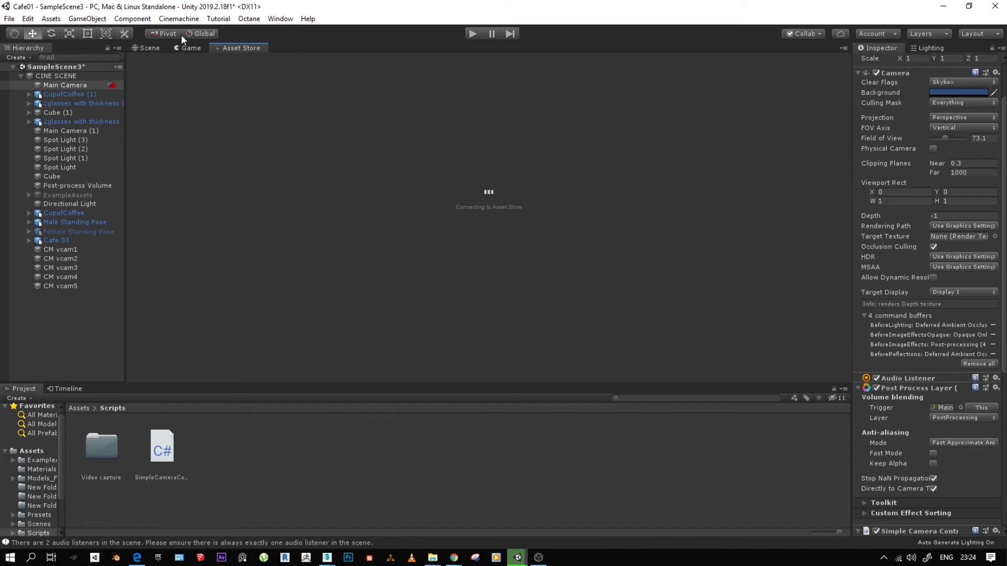
click(150, 48)
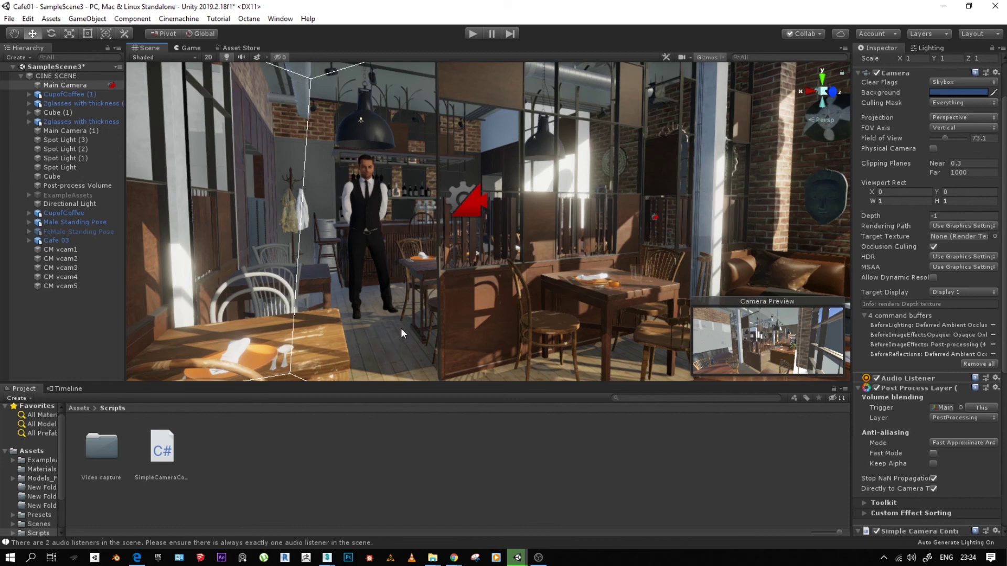
Dock the Timeline panel into the left column beside the Hierarchy, freeing room for the cafe Scene view.
right_drag(332, 322, 494, 291)
scroll(494, 292, down, 10)
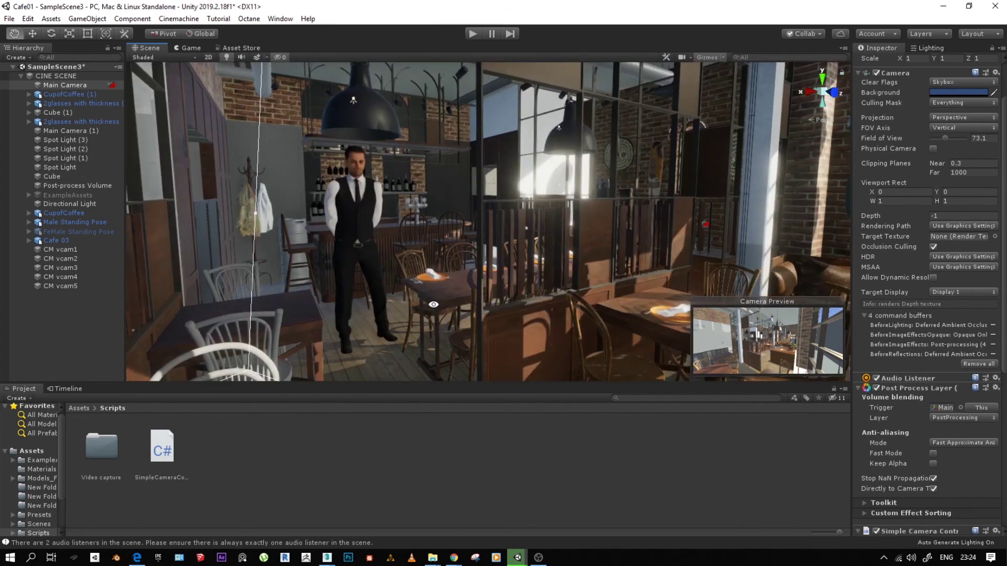
right_drag(483, 303, 469, 299)
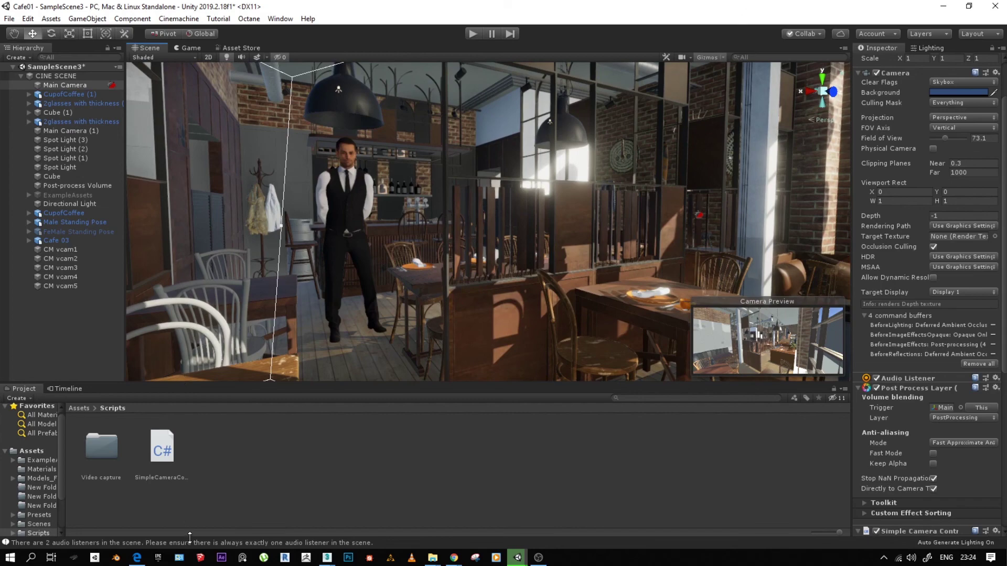
drag(57, 392, 79, 390)
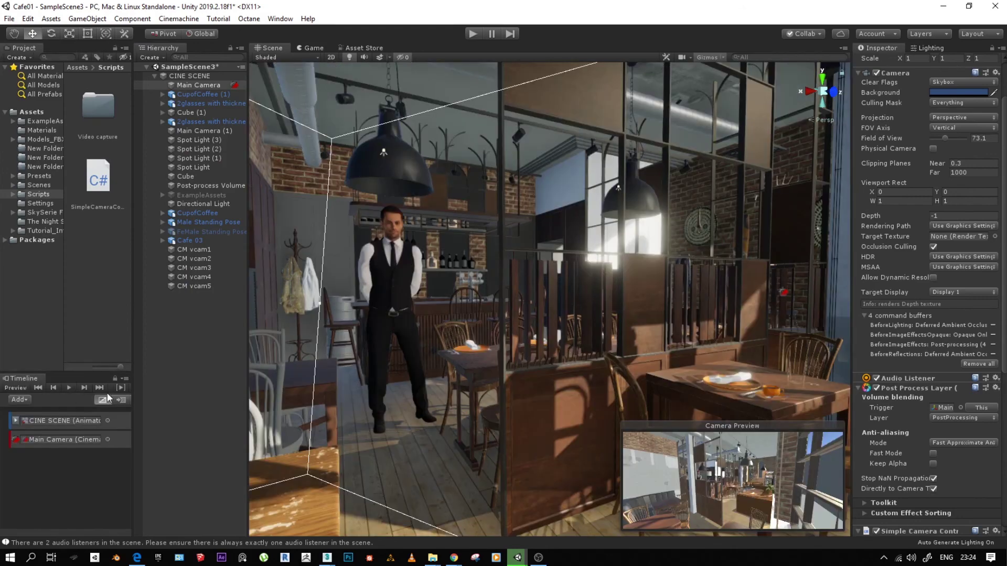
right_drag(418, 326, 678, 405)
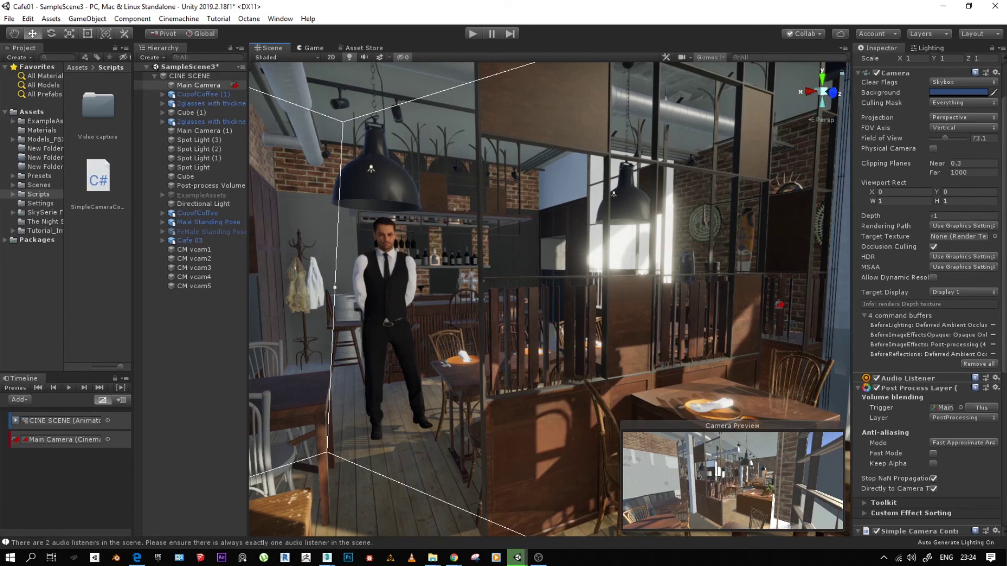